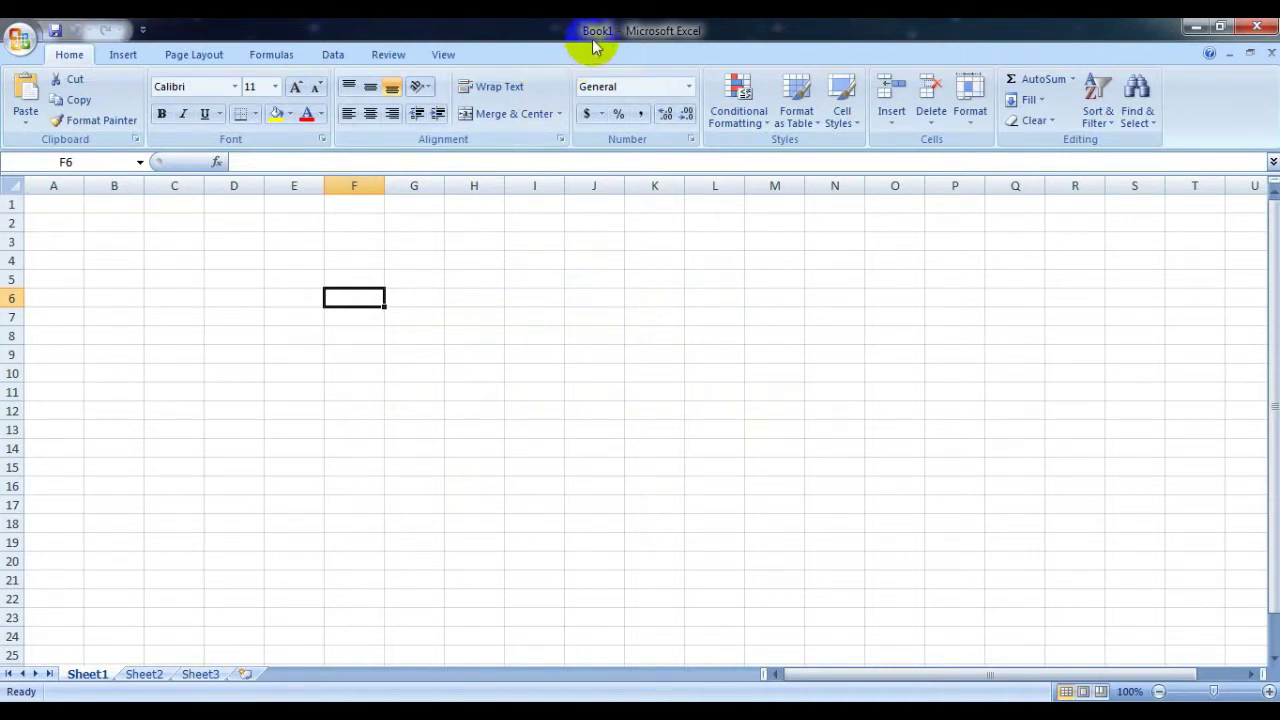
left_click(449, 332)
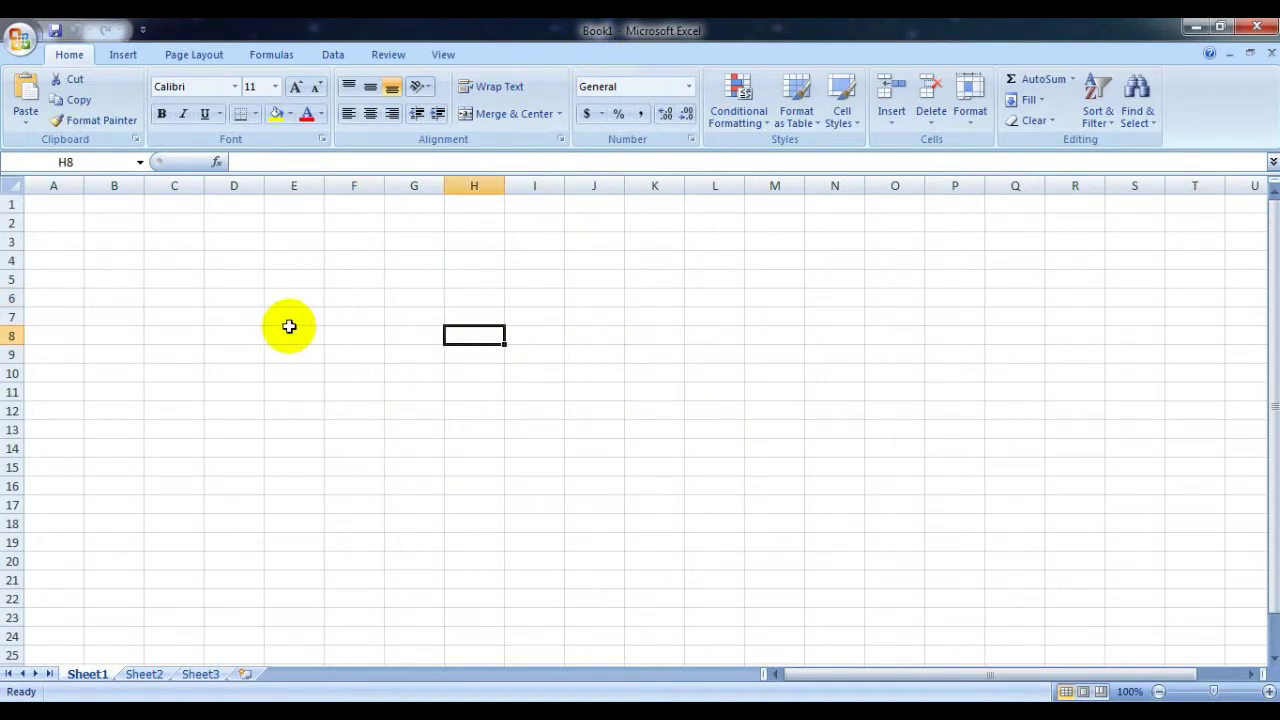
scroll(289, 326, "up", 4, "ctrl")
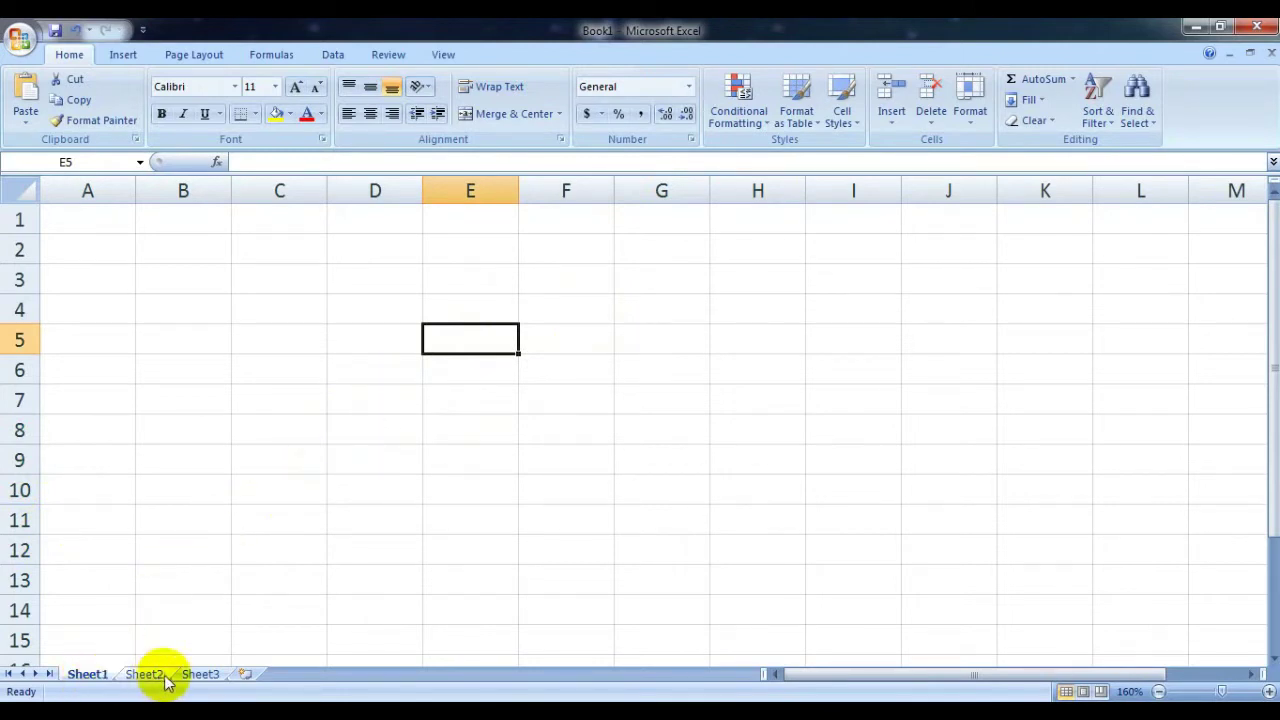
left_click(442, 455)
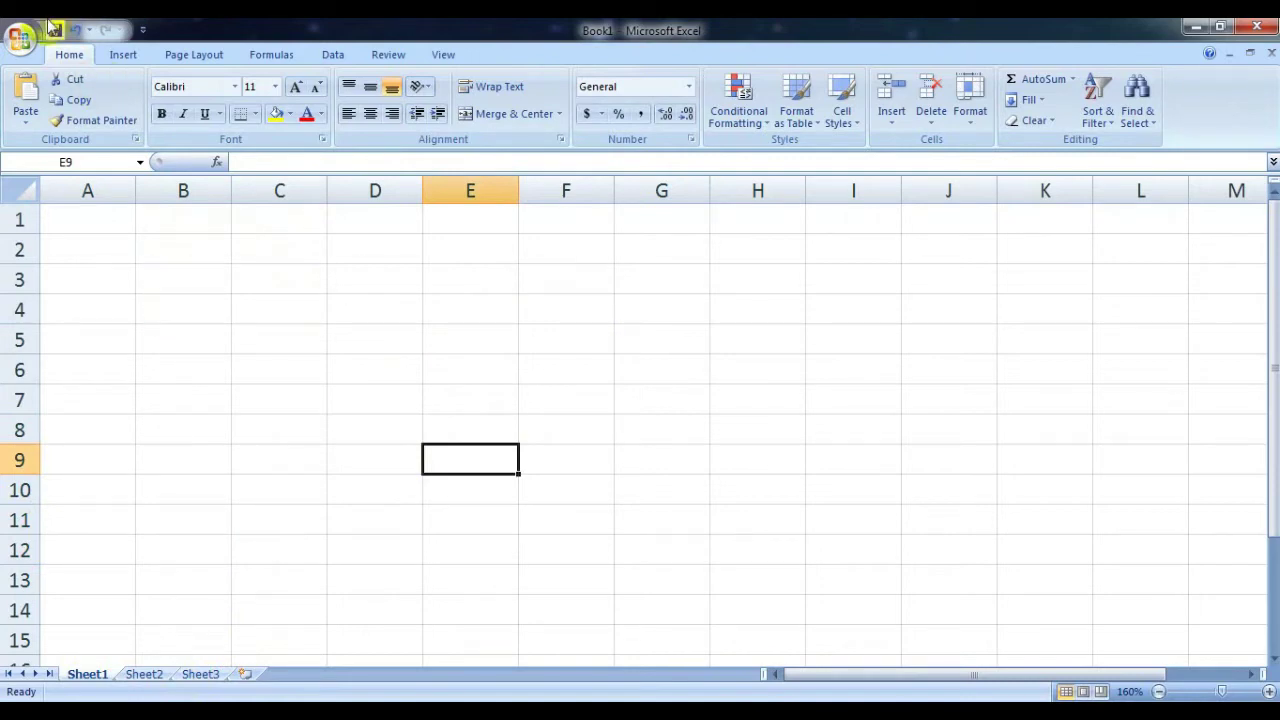
Open the recent workbook Tanu containing the monthly item table
left_click(18, 35)
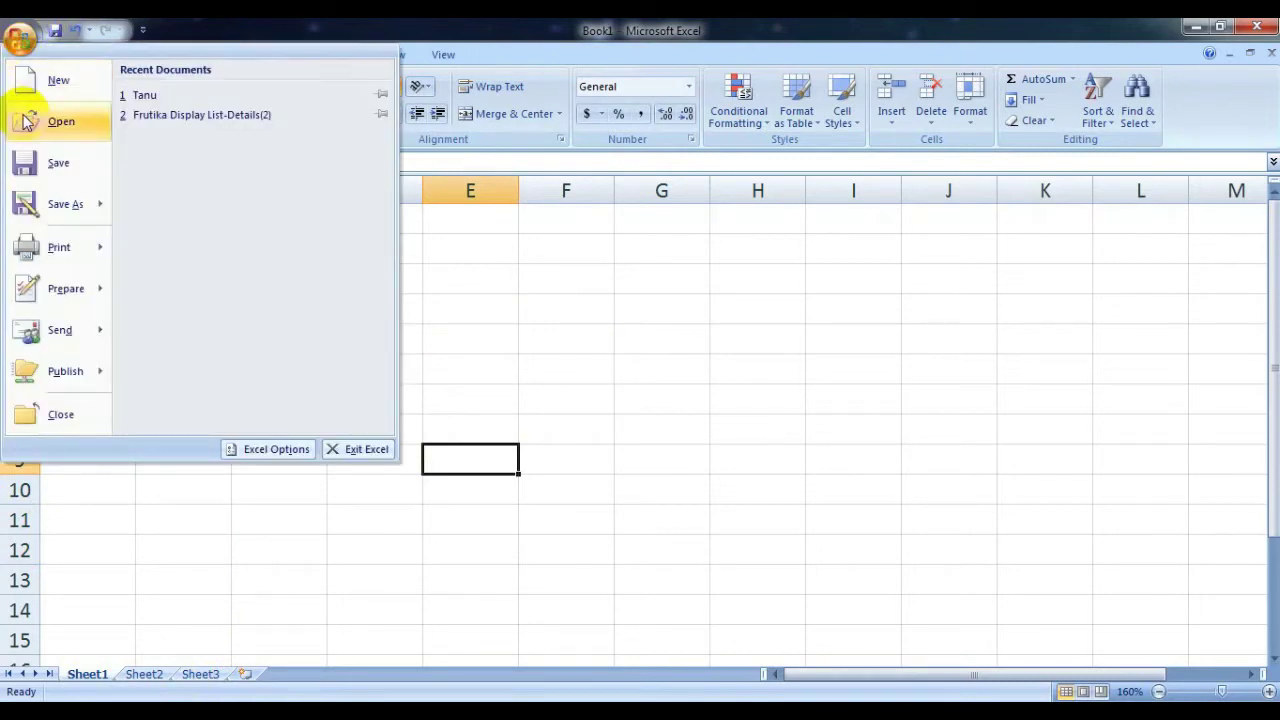
left_click(130, 95)
left_click(303, 410)
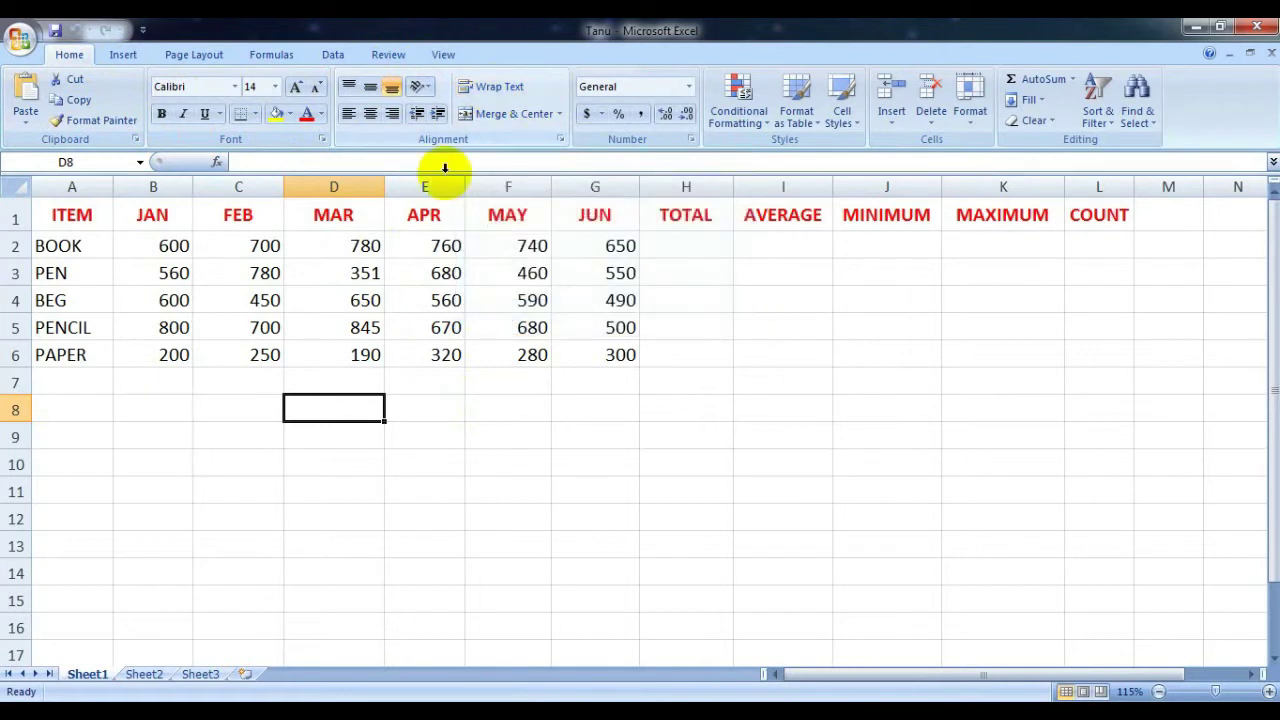
left_click(341, 220)
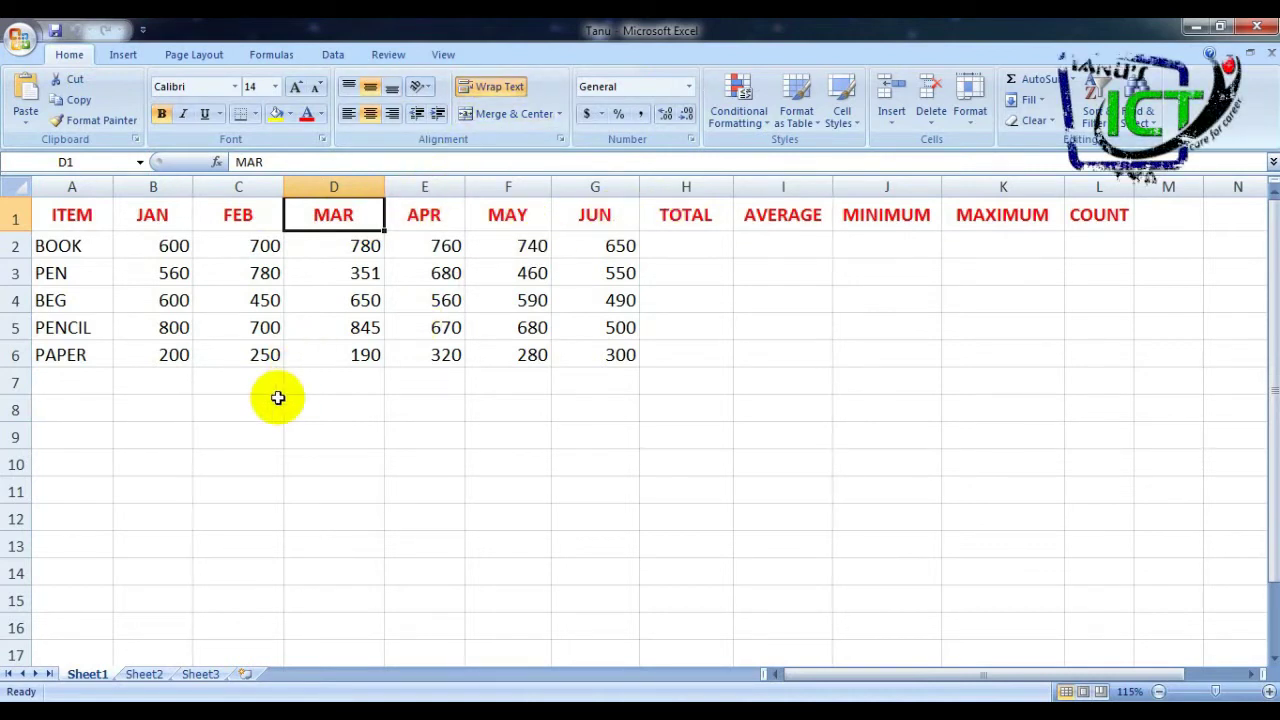
Extend the TOTAL heading in cell H1 to read TOTAL AMOUNT
left_click(700, 226)
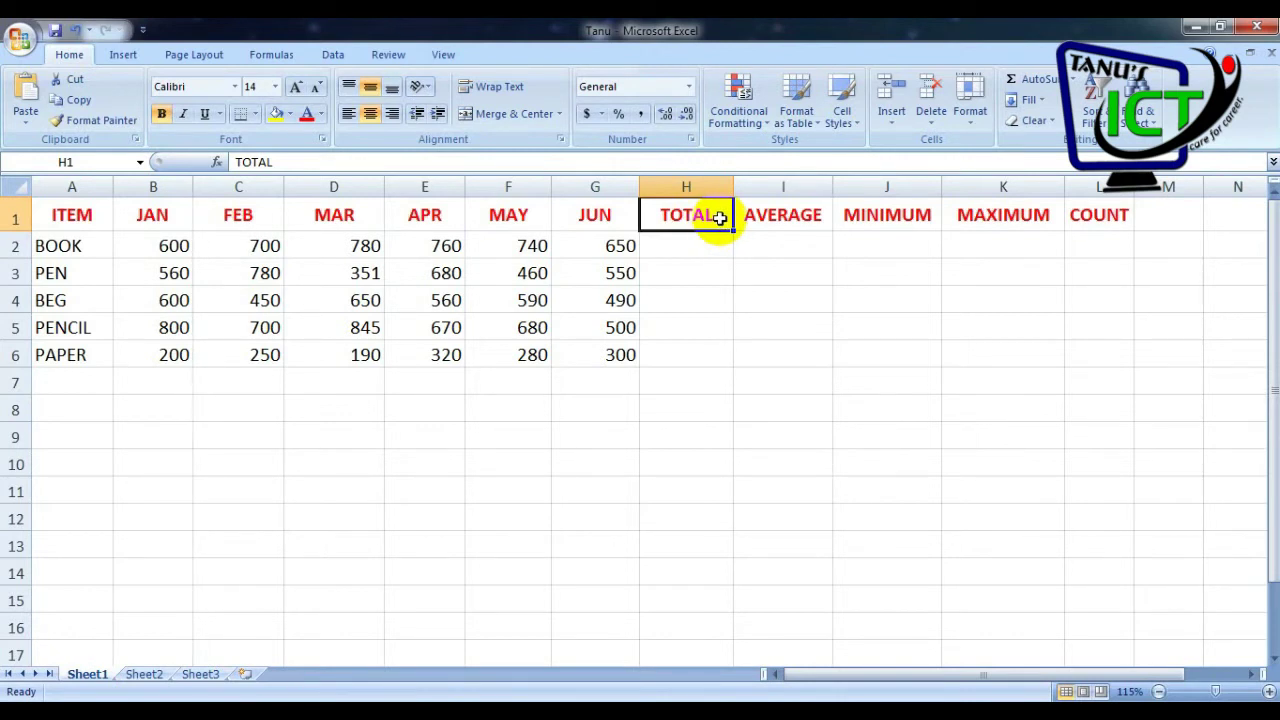
double_click(720, 218)
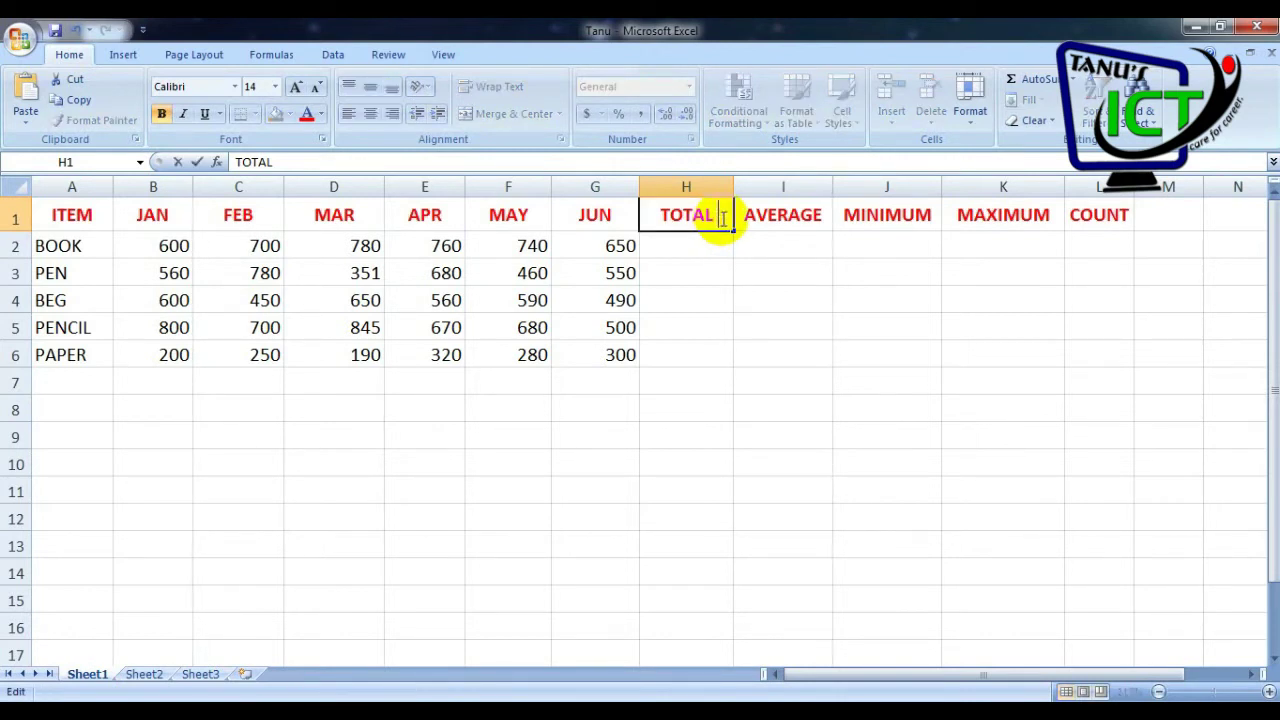
type("AMO")
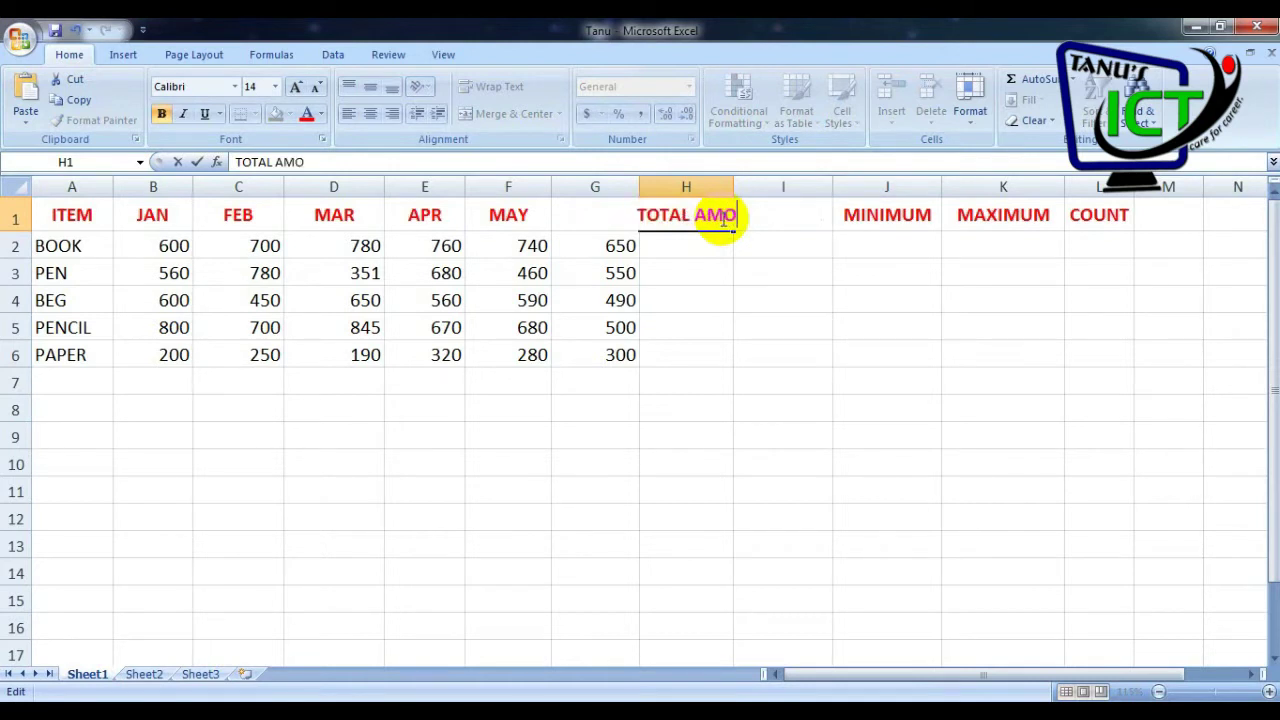
type("UNT")
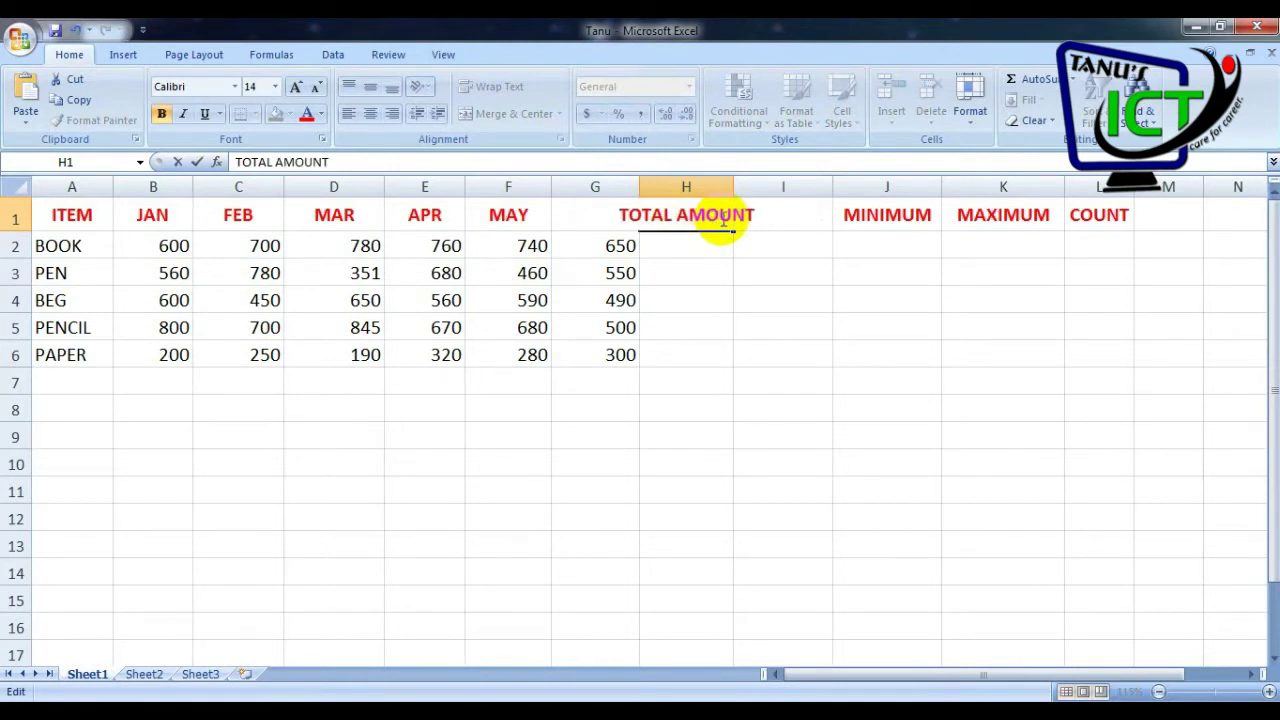
left_click(723, 266)
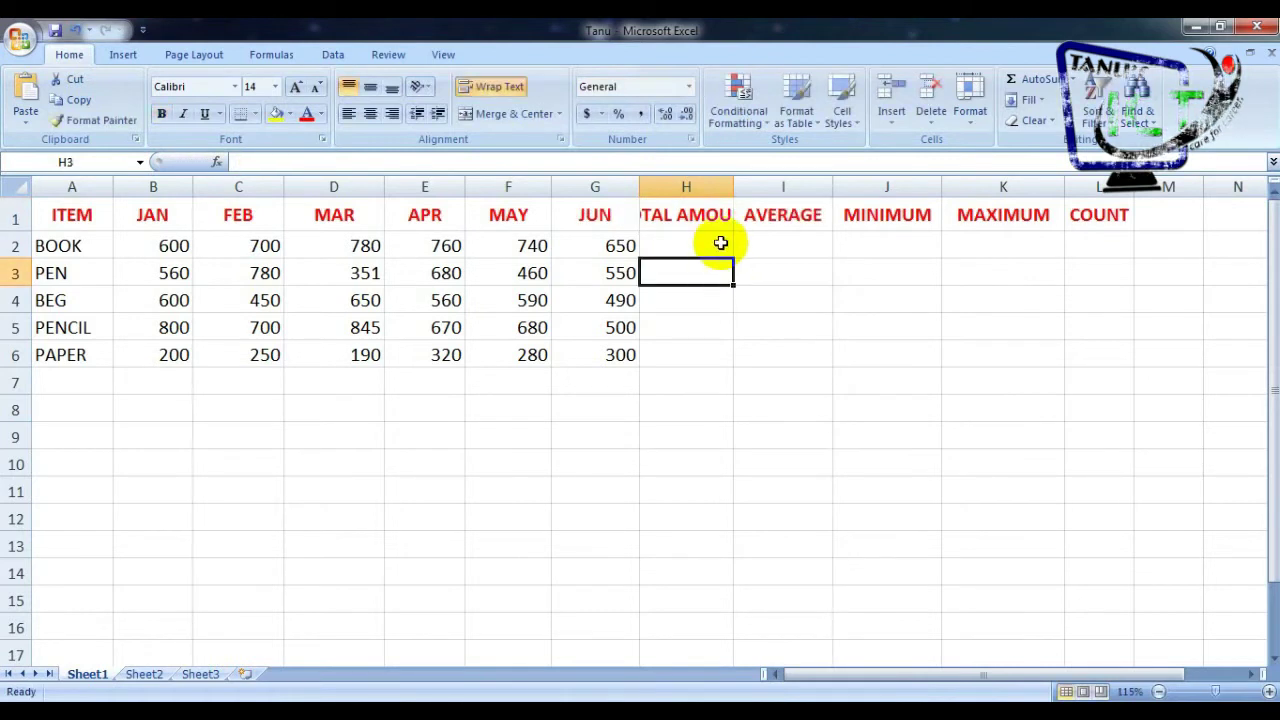
Wrap the text of the TOTAL AMOUNT heading in H1 and increase row 1's height to fit both lines
left_click(660, 220)
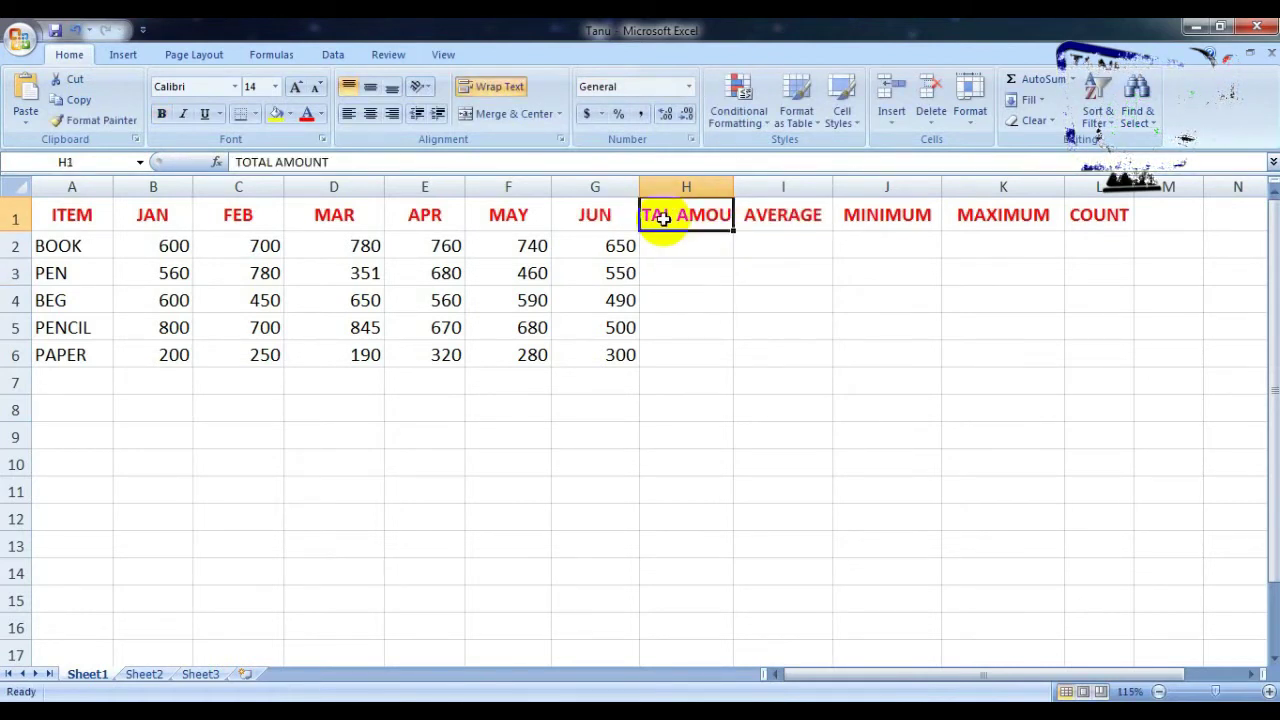
left_click(774, 218)
left_click(660, 215)
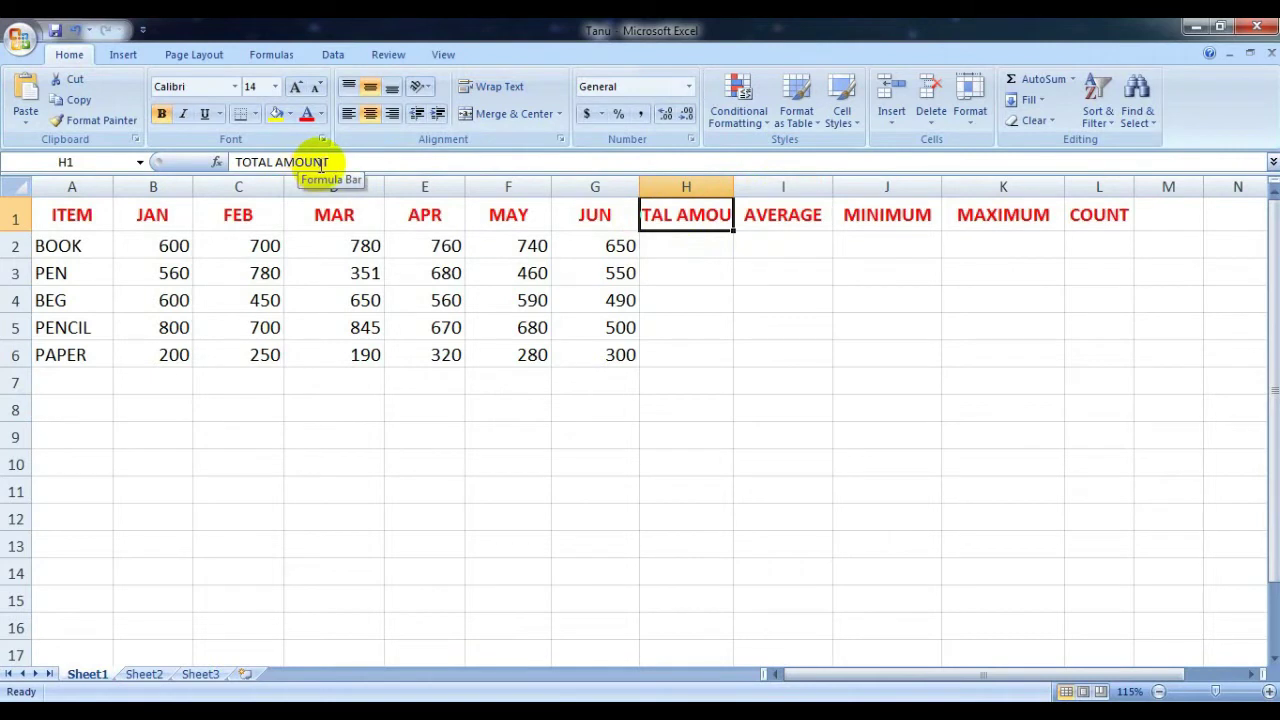
left_click(705, 266)
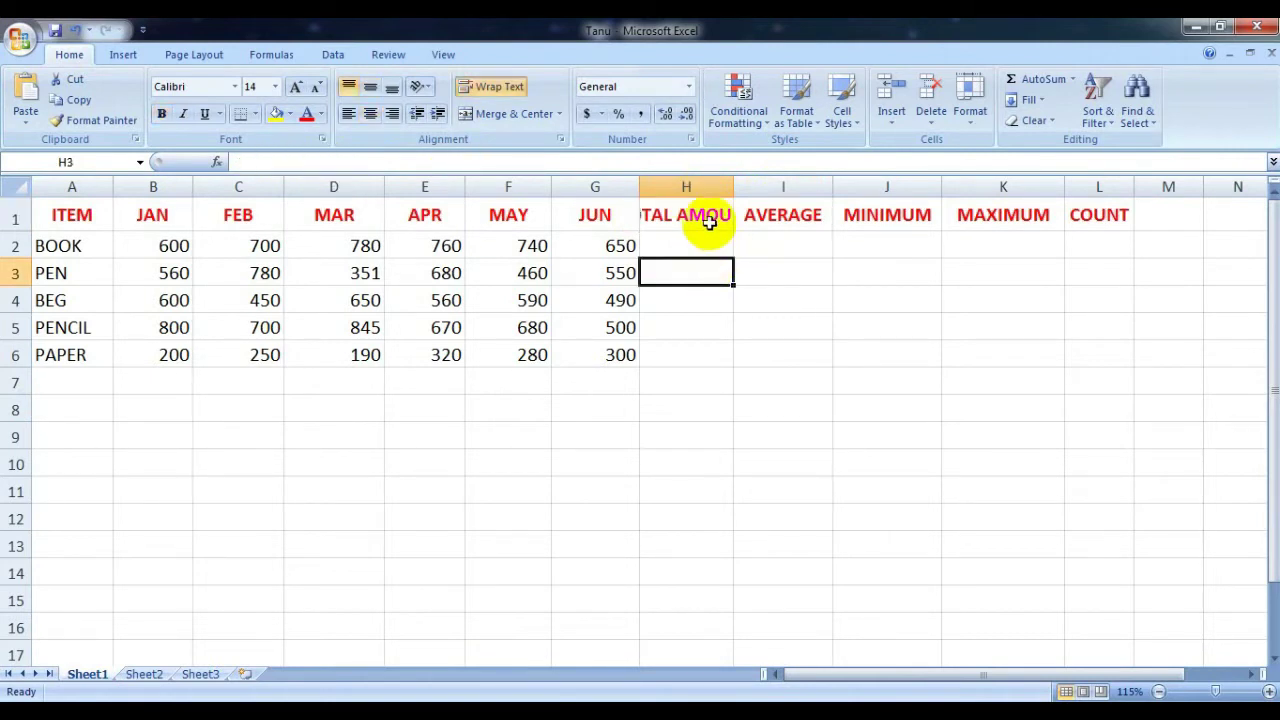
left_click(705, 221)
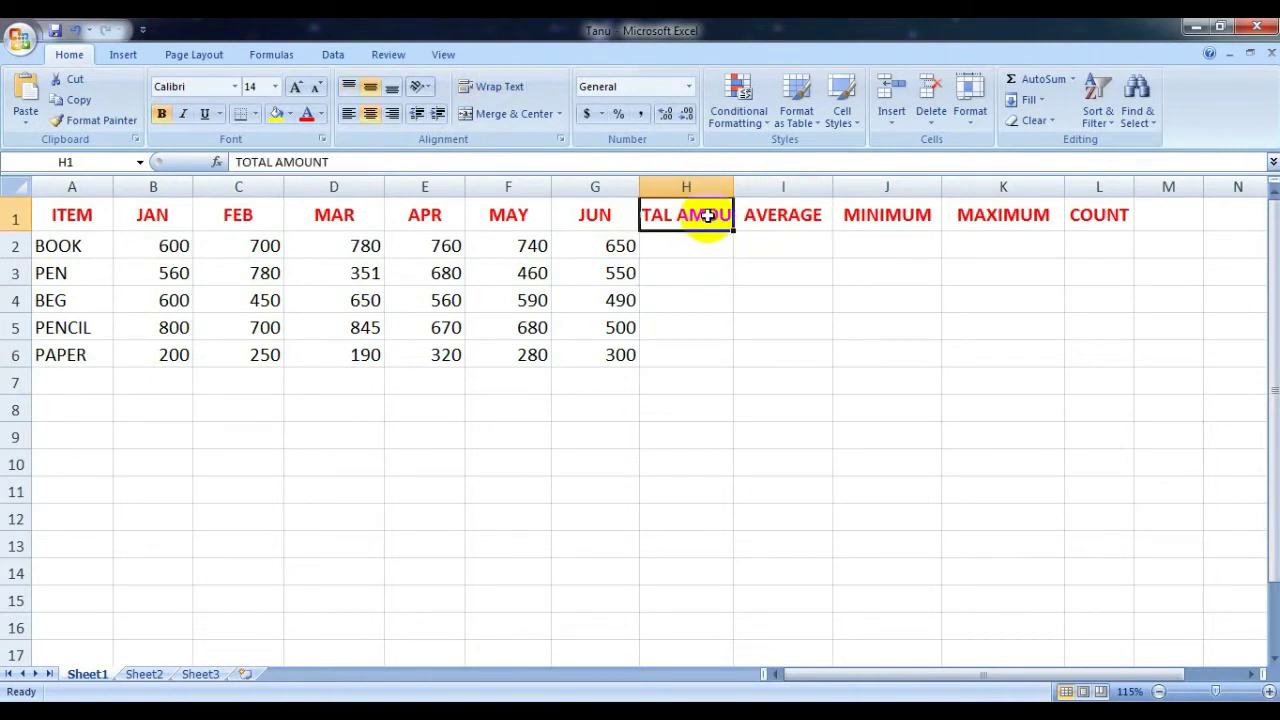
left_click(495, 90)
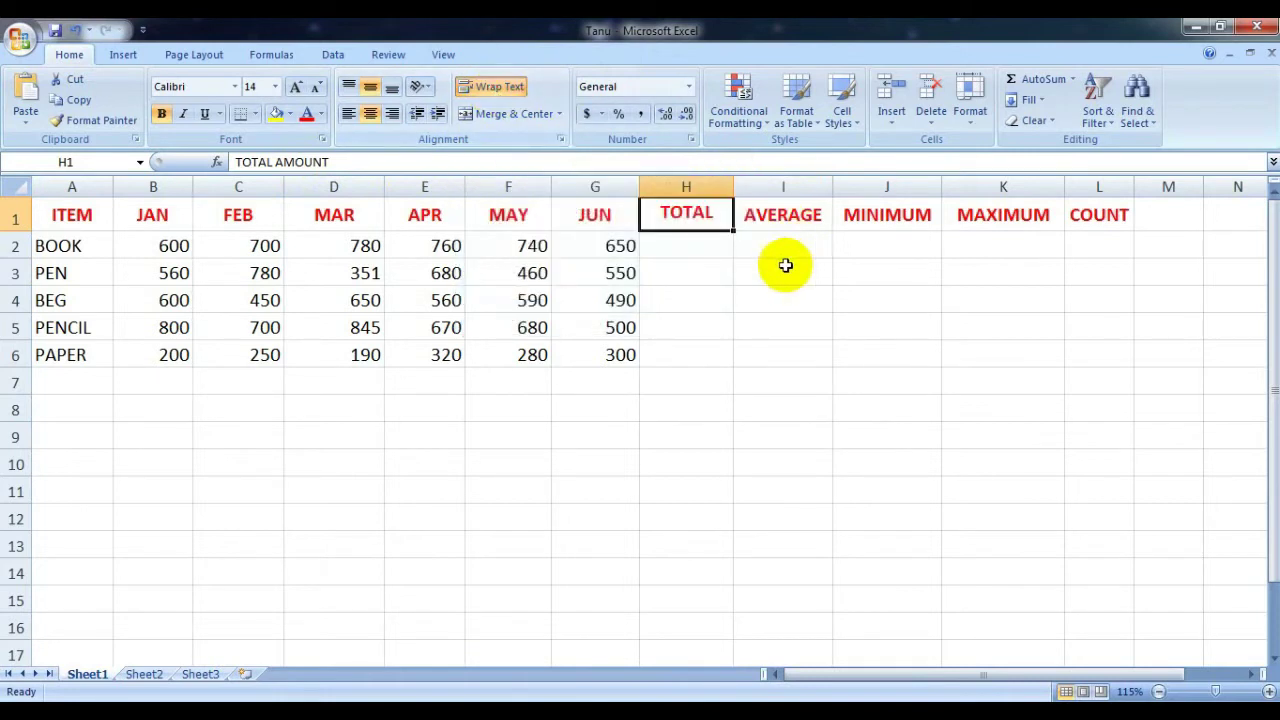
left_click(718, 262)
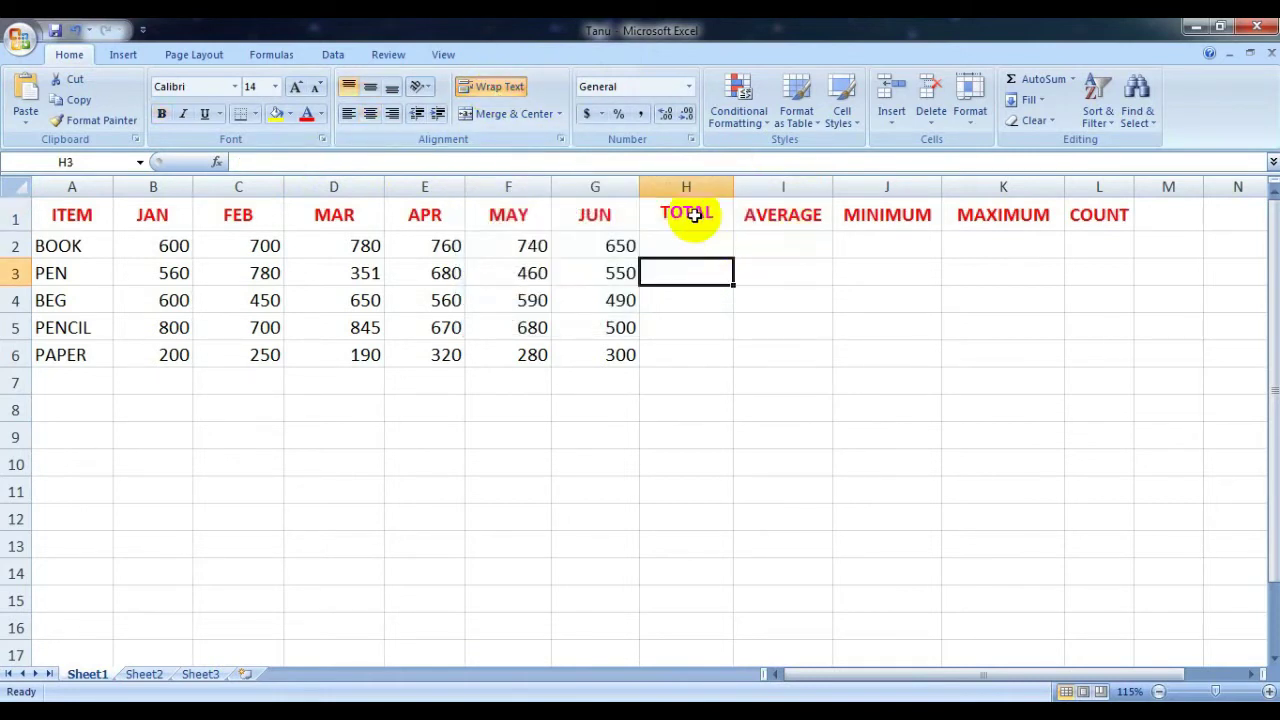
left_click(686, 214)
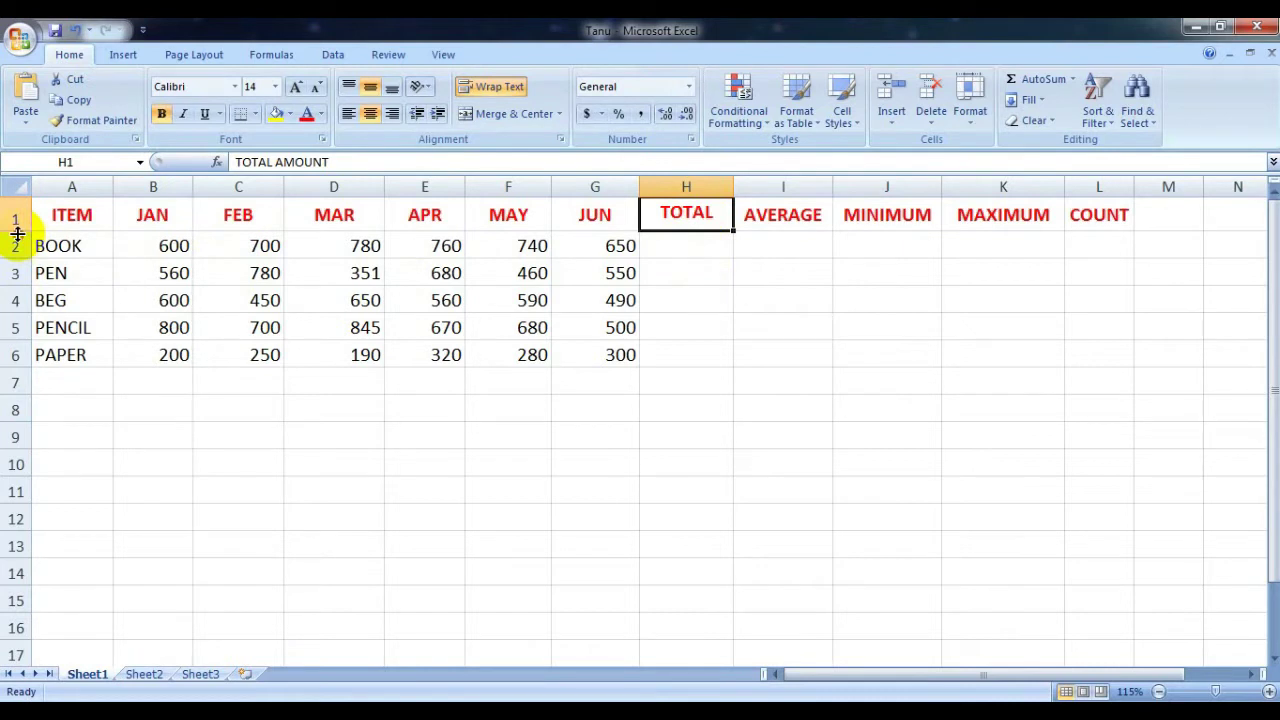
left_click_drag(17, 233, 14, 259)
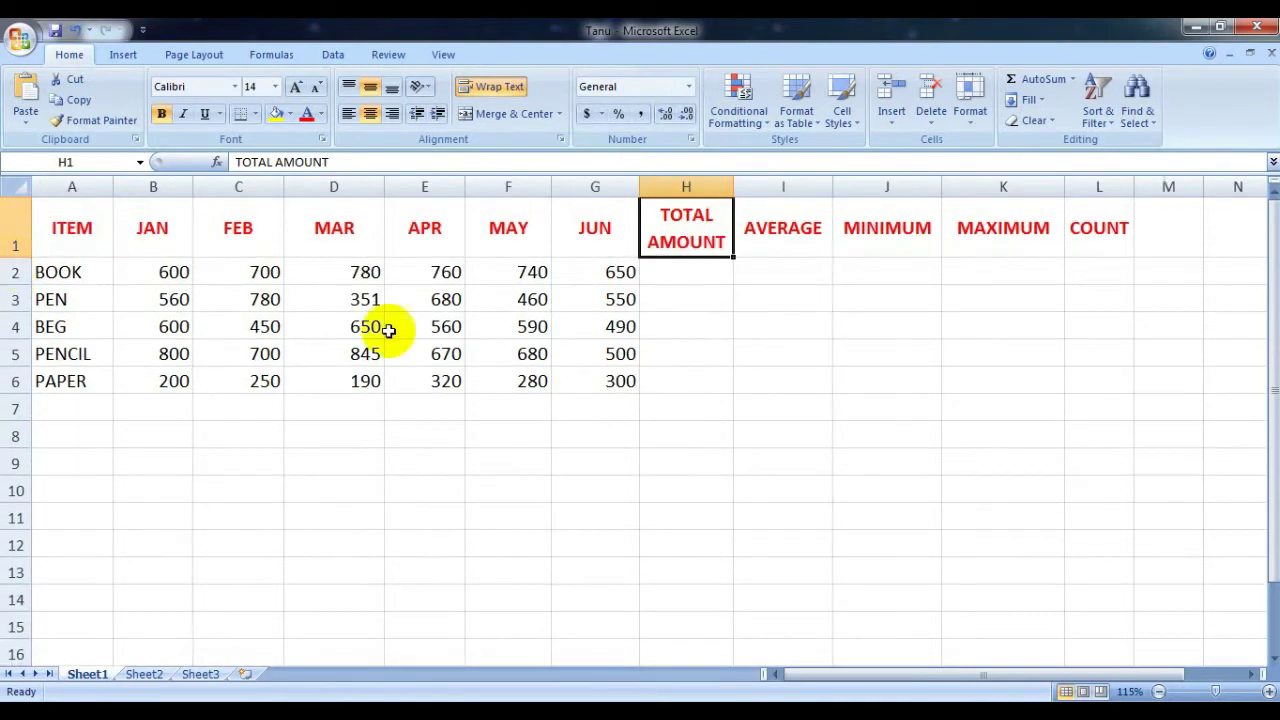
left_click(748, 302)
left_click(630, 246)
left_click(700, 246)
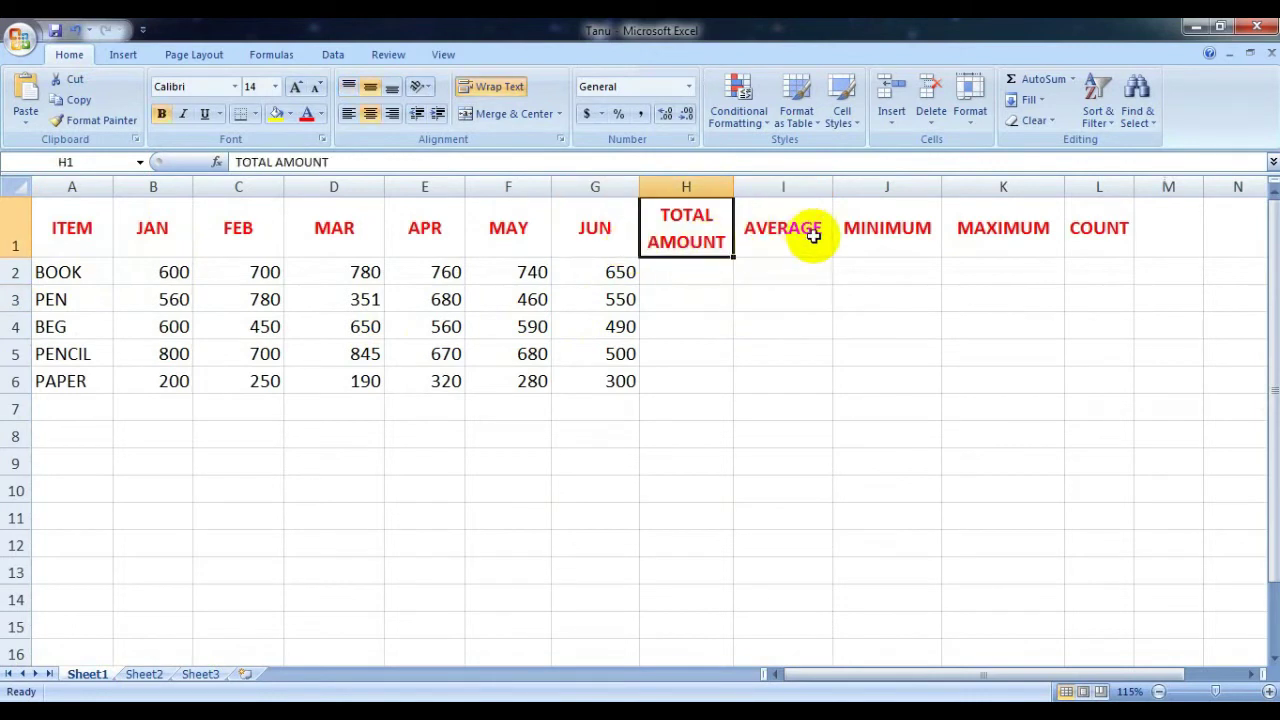
left_click(813, 235)
left_click(795, 317)
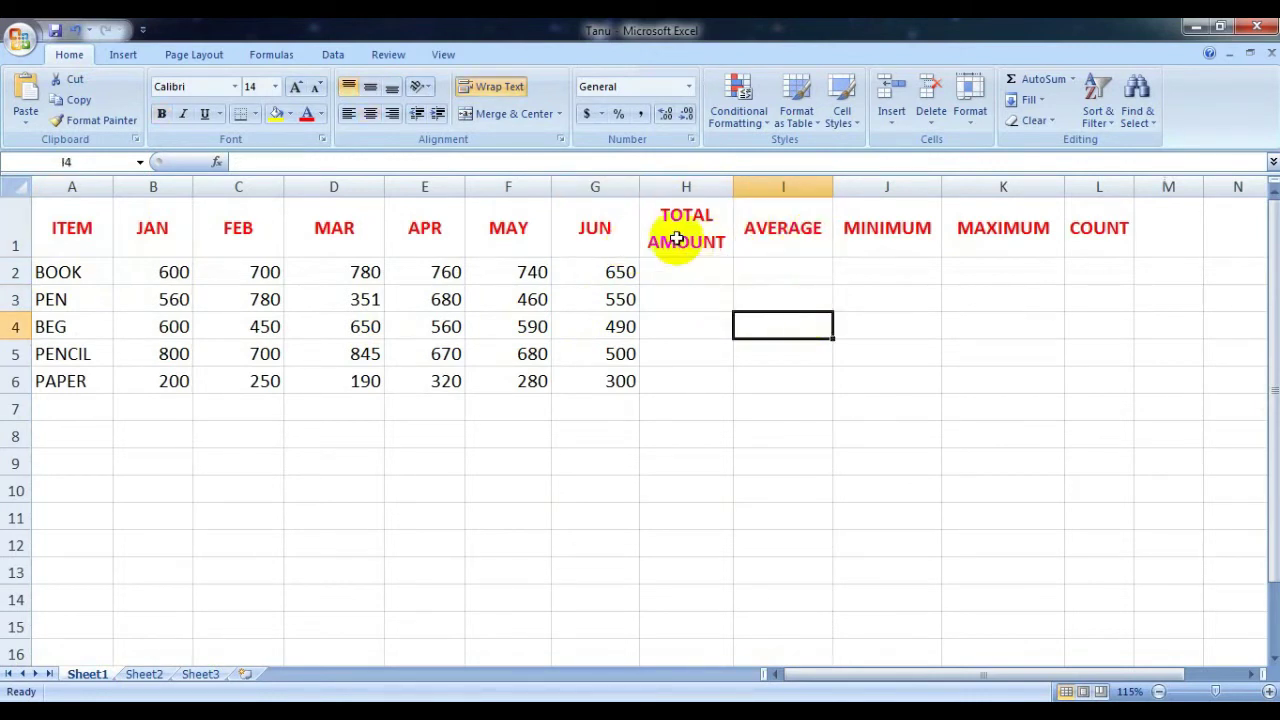
left_click(692, 407)
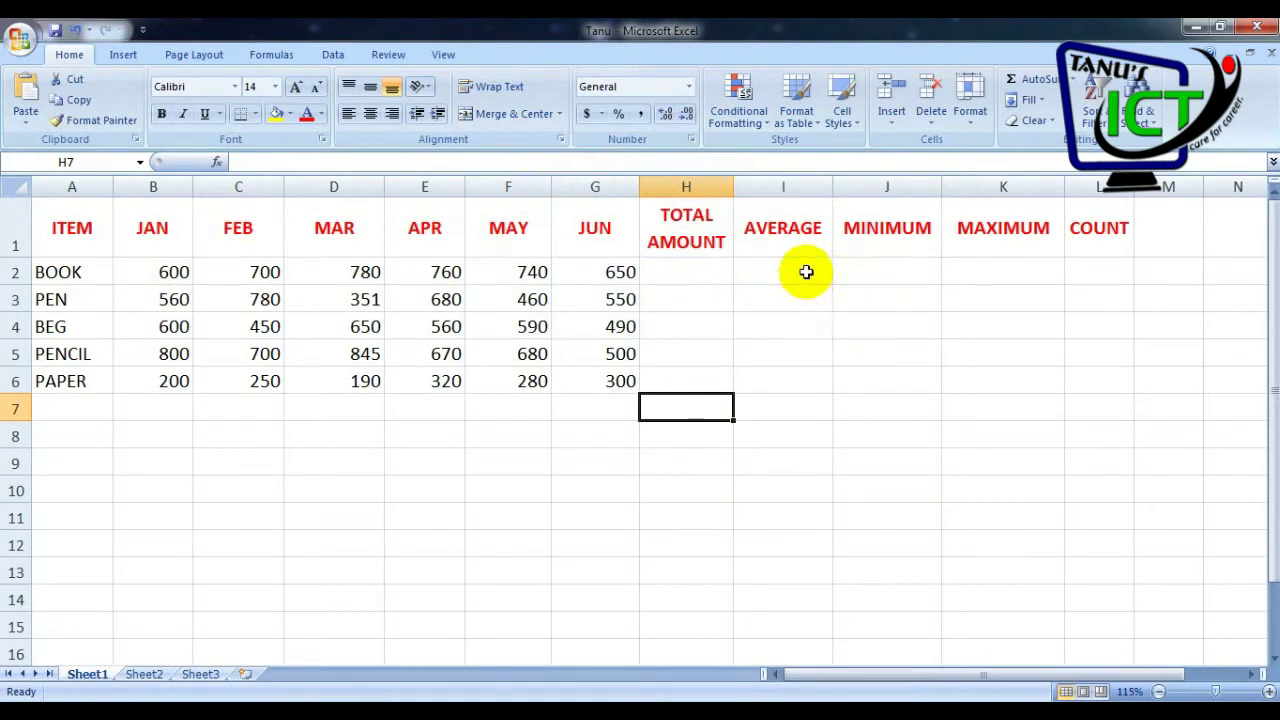
Merge and center cells I2:K2 and enter TANU'S ICT in the merged cell
left_click_drag(806, 272, 1024, 272)
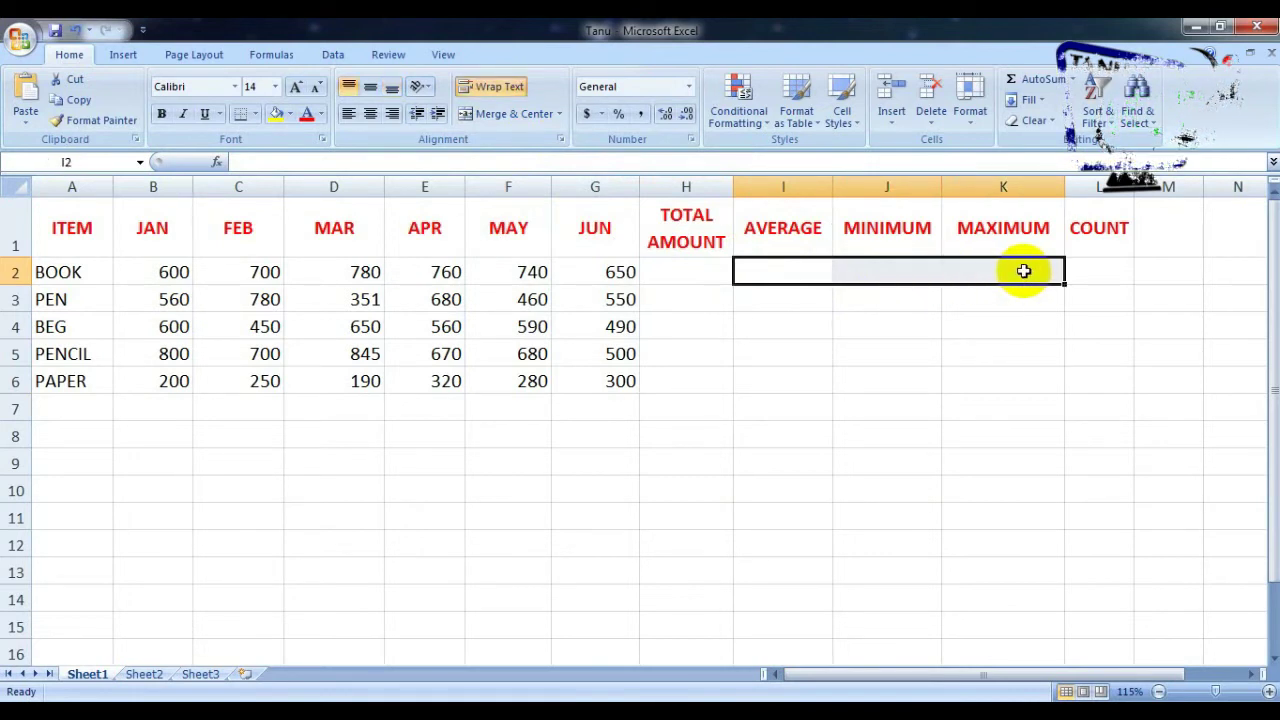
scroll(1240, 310, "up", 4)
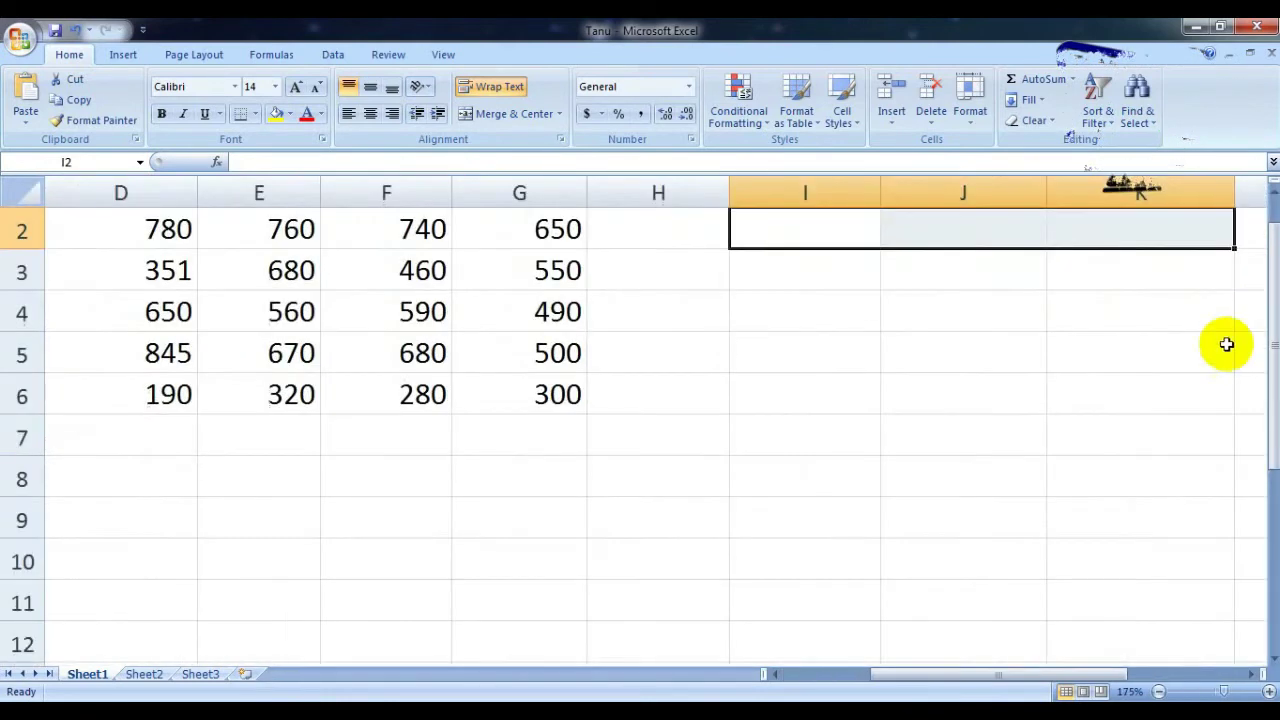
left_click_drag(1085, 690, 1191, 666)
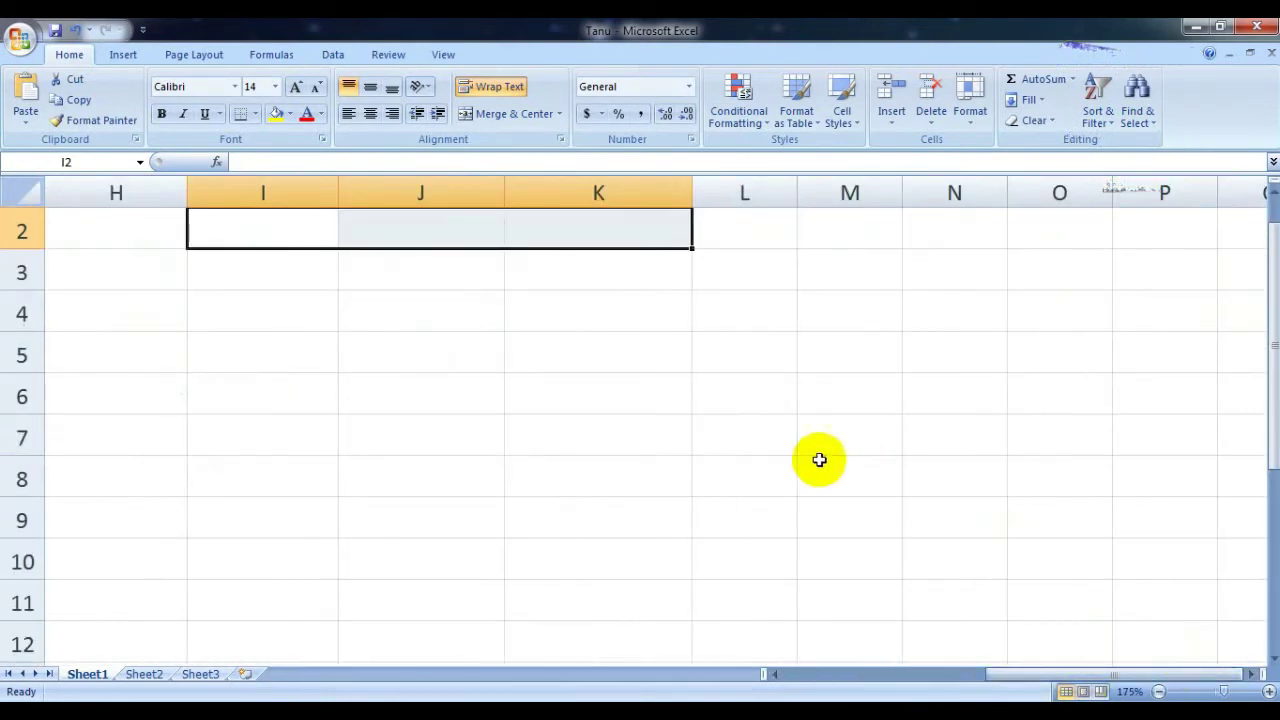
scroll(386, 380, "up", 1)
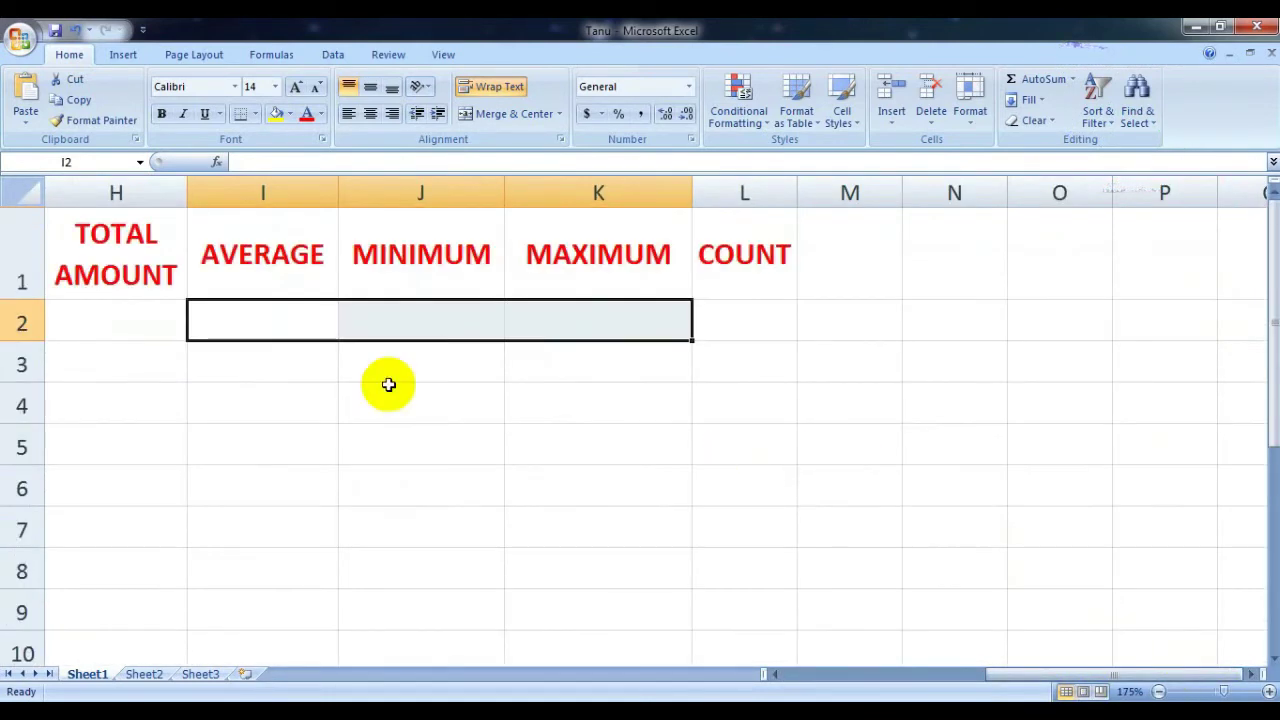
left_click(490, 118)
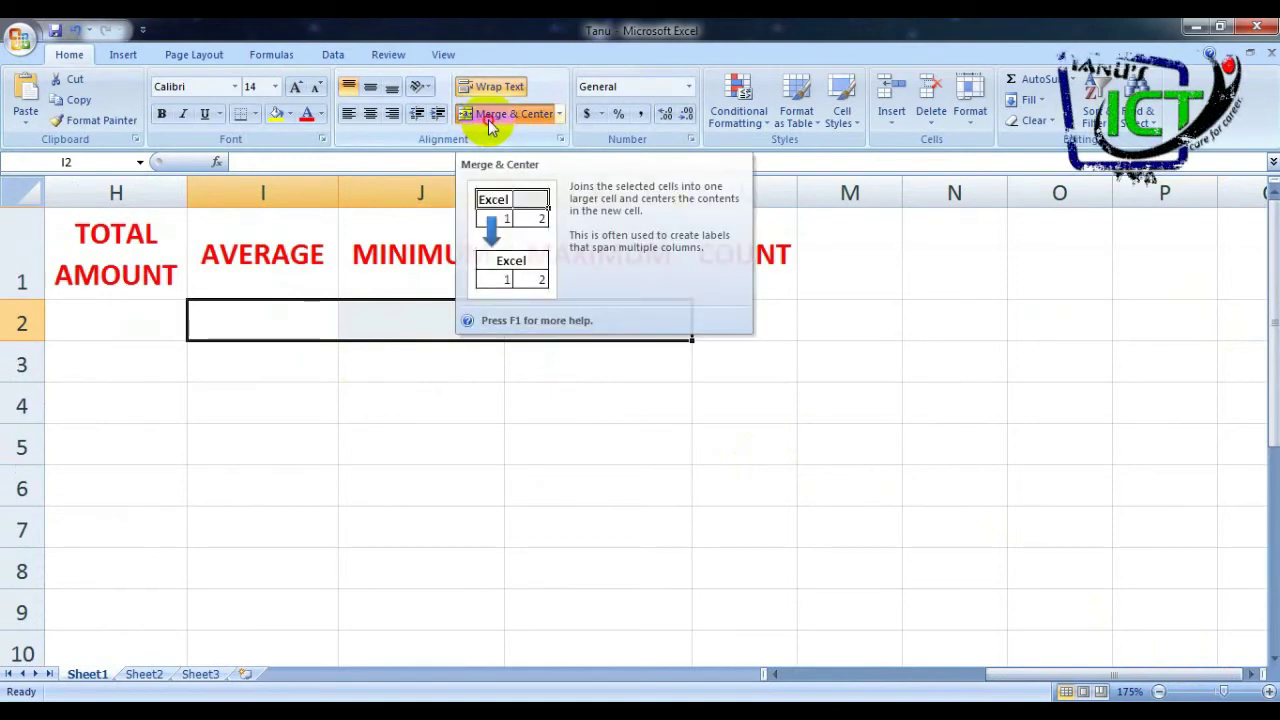
left_click(464, 408)
left_click(328, 331)
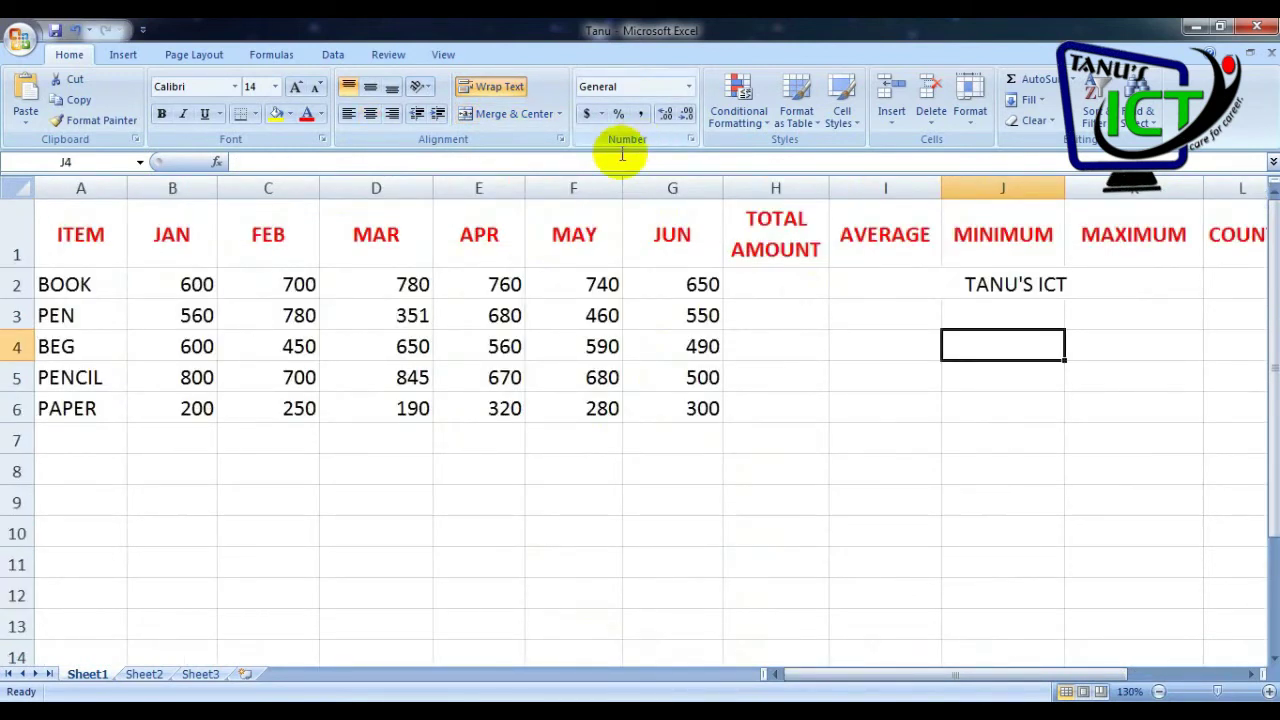
left_click(600, 492)
left_click(611, 284)
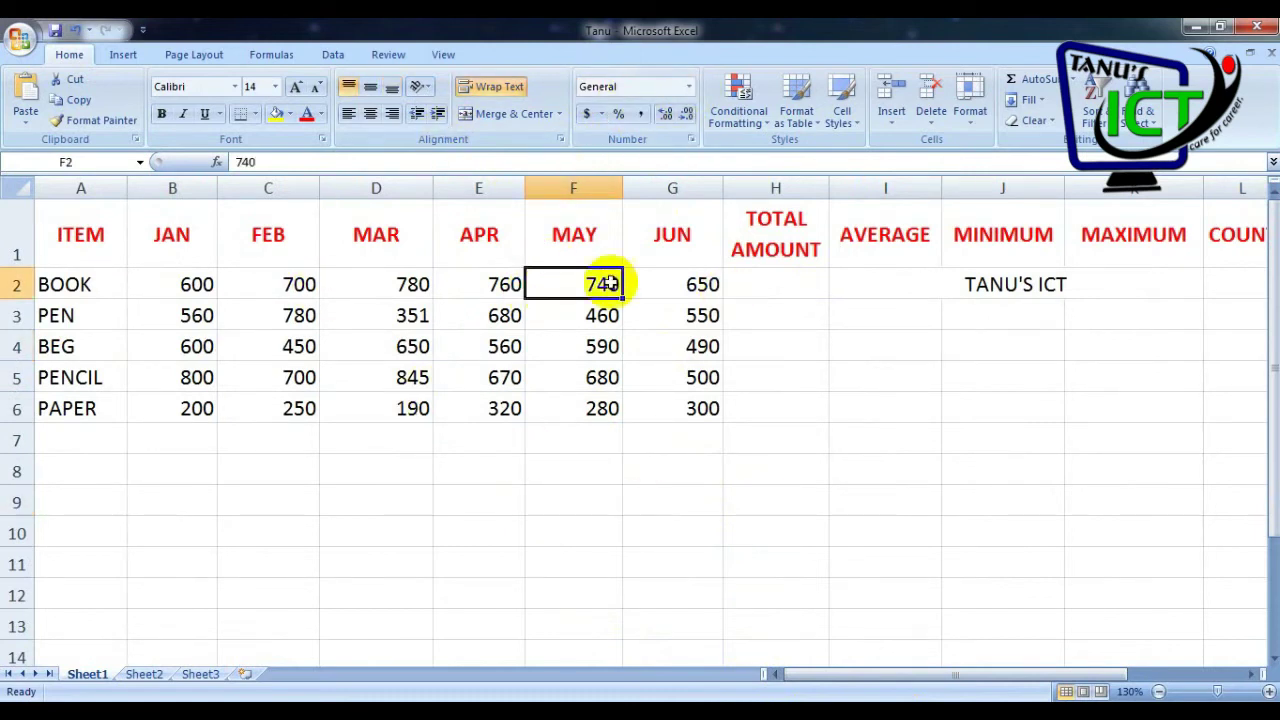
left_click(636, 289)
left_click(618, 334)
left_click(700, 286)
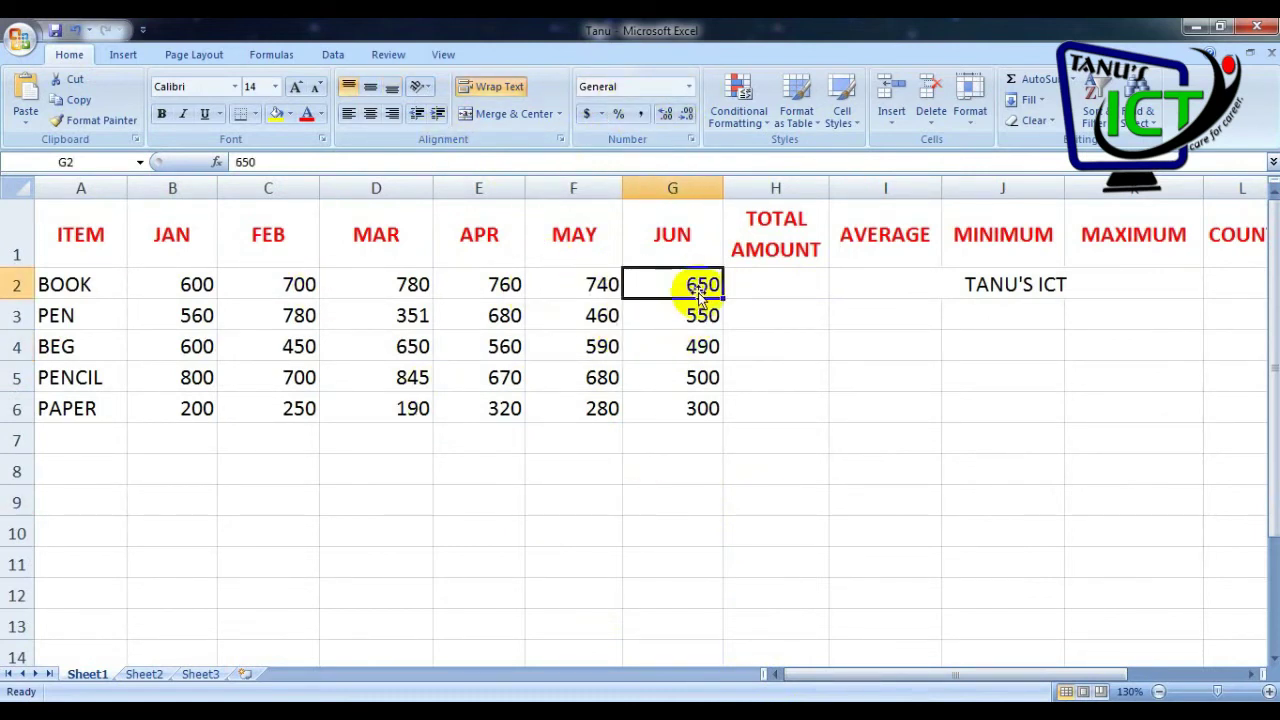
left_click(700, 315)
left_click(702, 346)
left_click(702, 408)
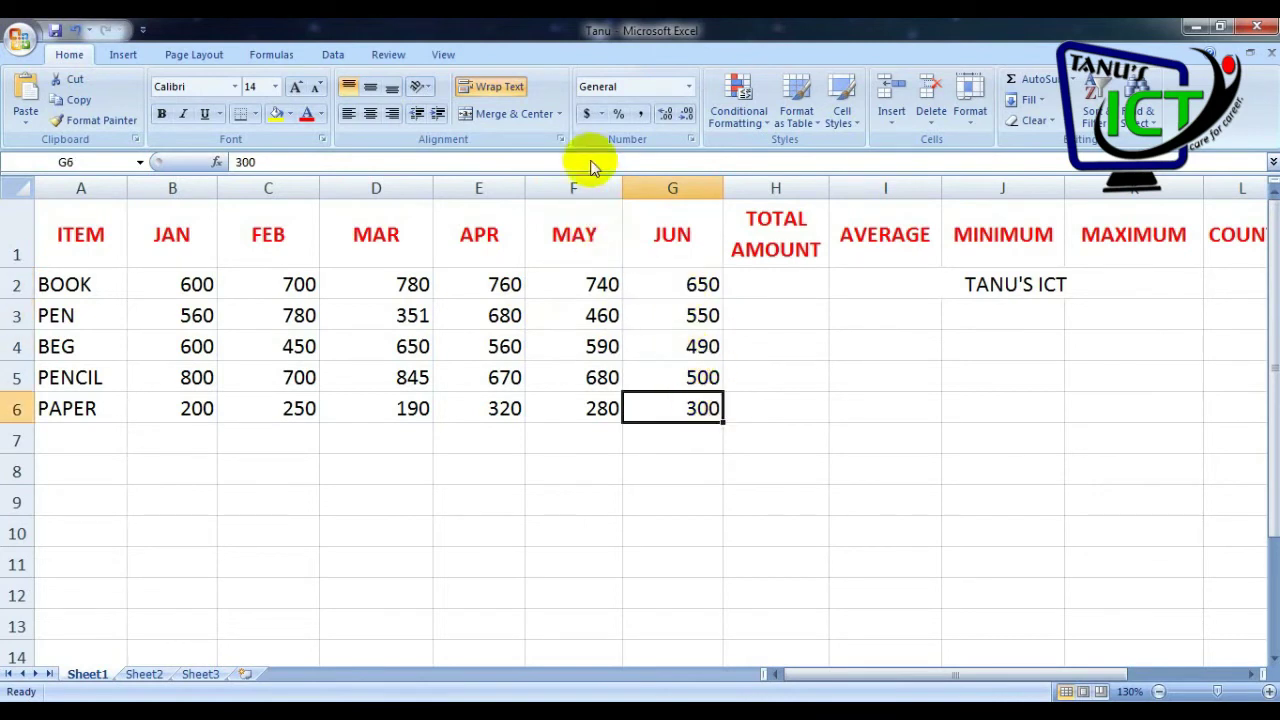
left_click(427, 287)
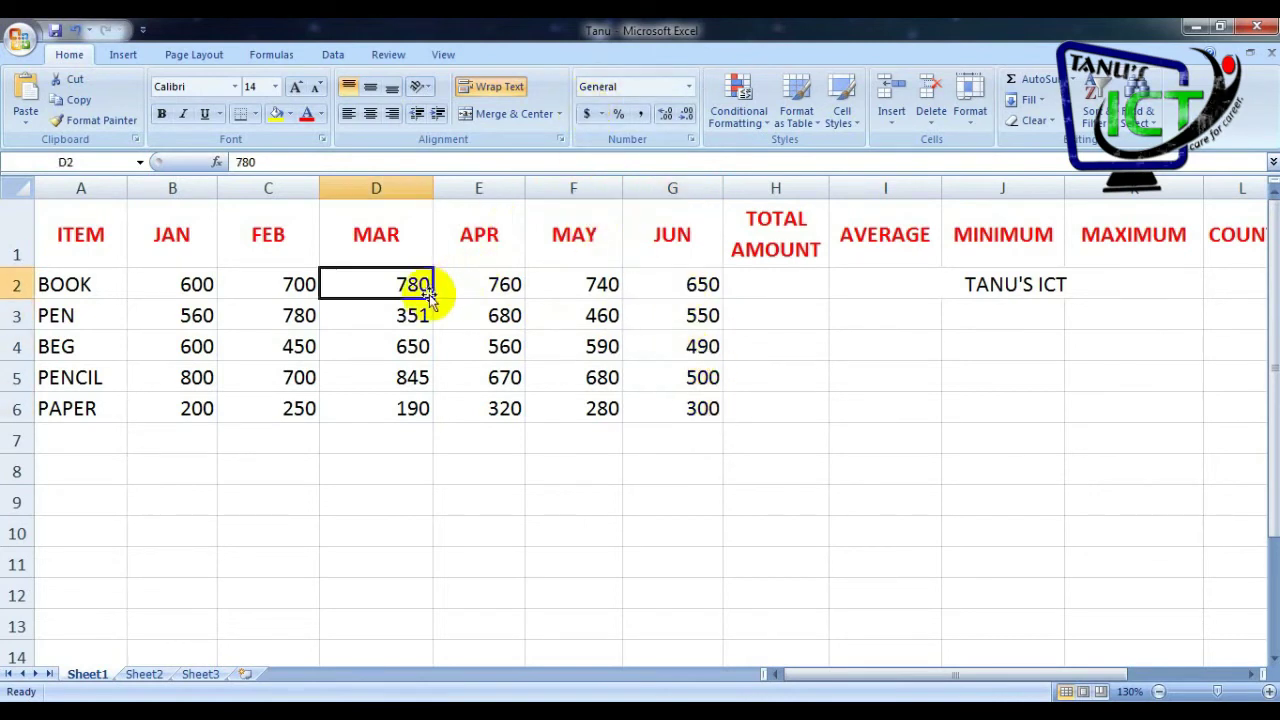
left_click(420, 346)
left_click(500, 346)
left_click(605, 305)
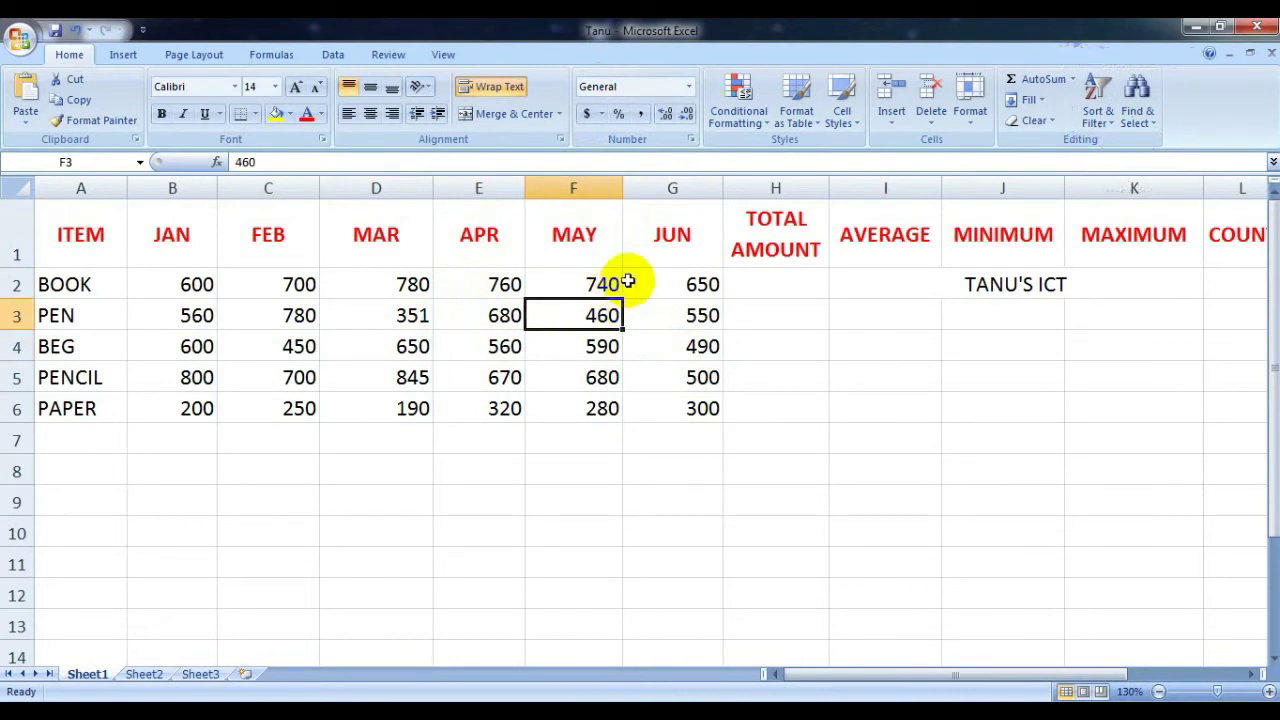
left_click(690, 88)
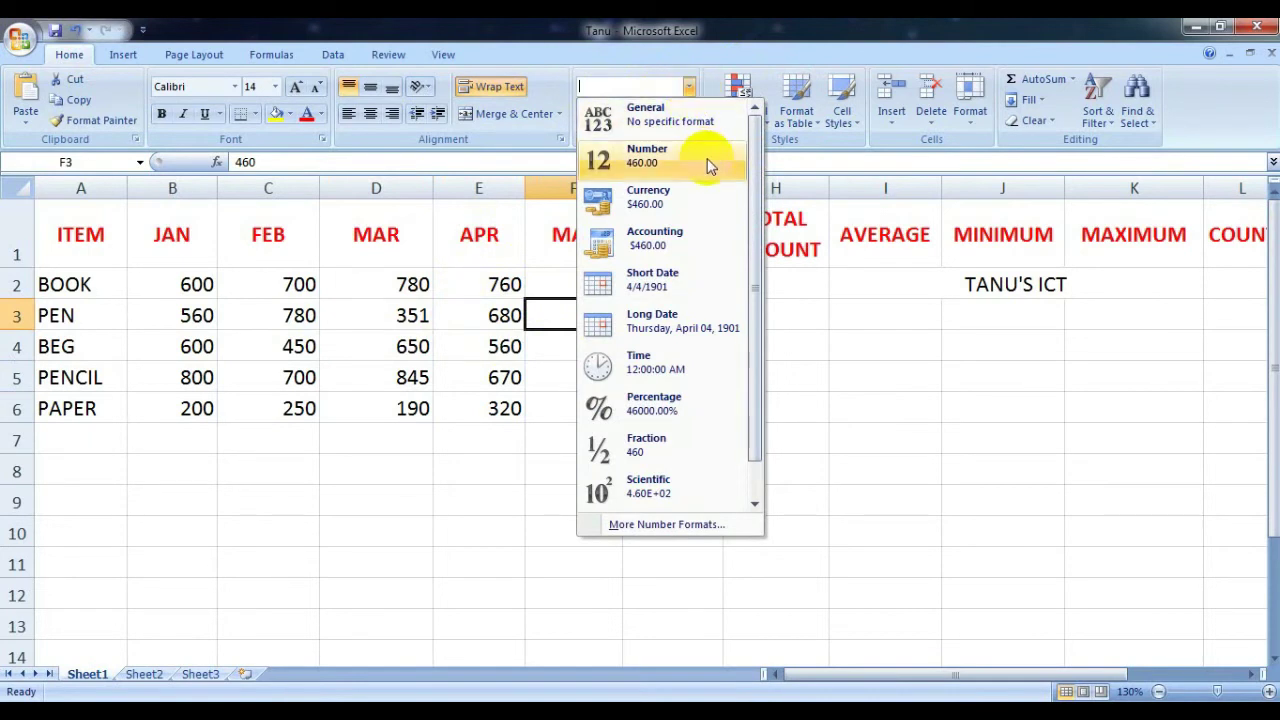
left_click(705, 114)
left_click(688, 87)
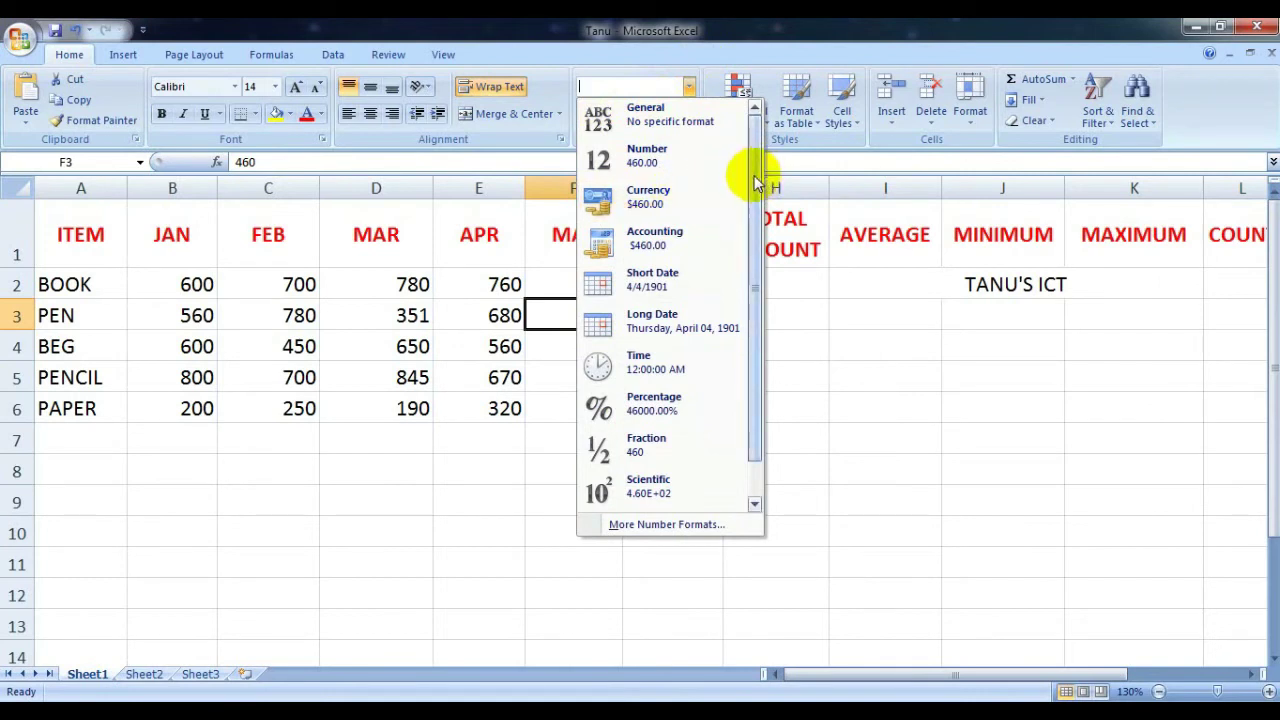
left_click_drag(754, 175, 768, 22)
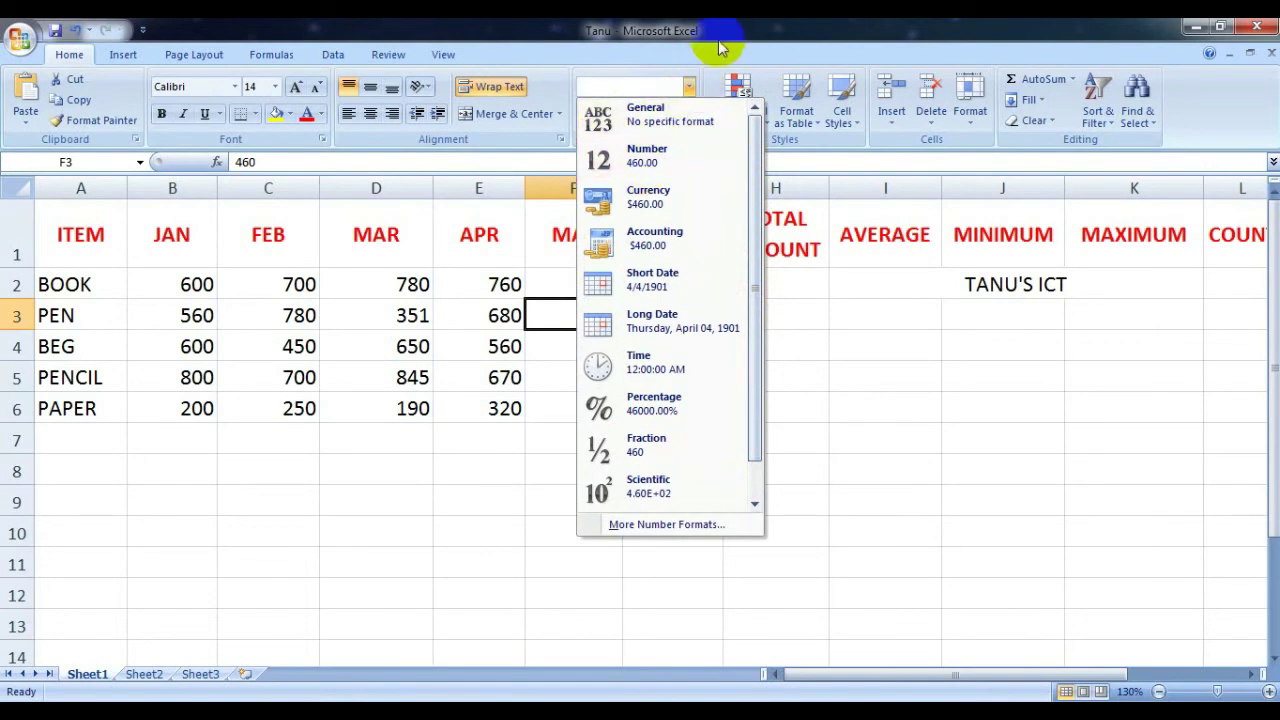
left_click(729, 38)
Apply the Number format to the MAY values in F2:F6
left_click_drag(586, 286, 594, 403)
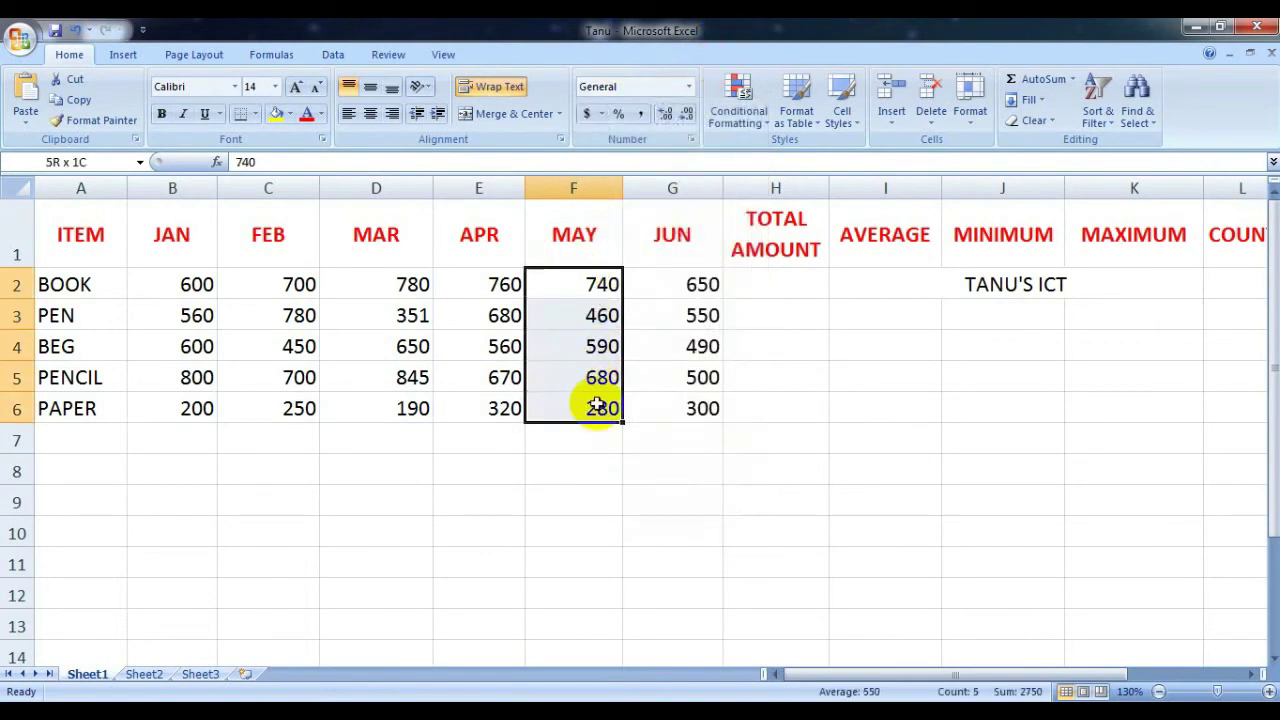
left_click(688, 87)
left_click(668, 160)
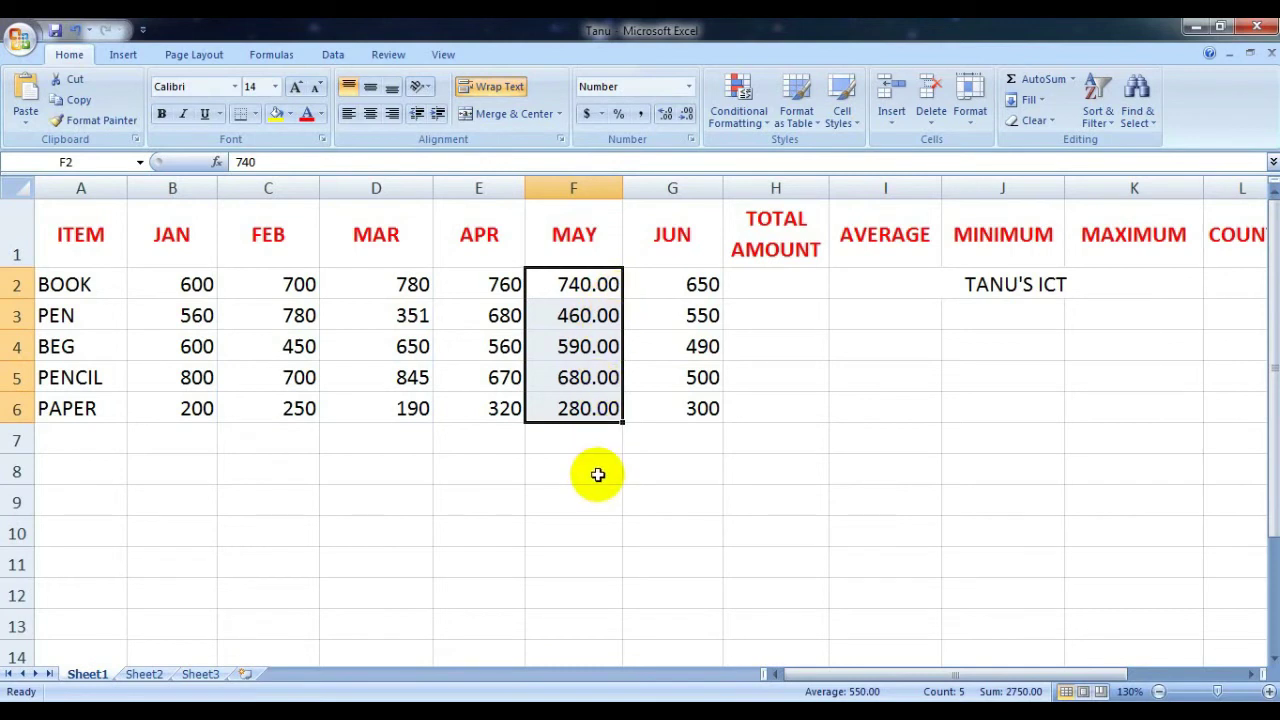
left_click(607, 430)
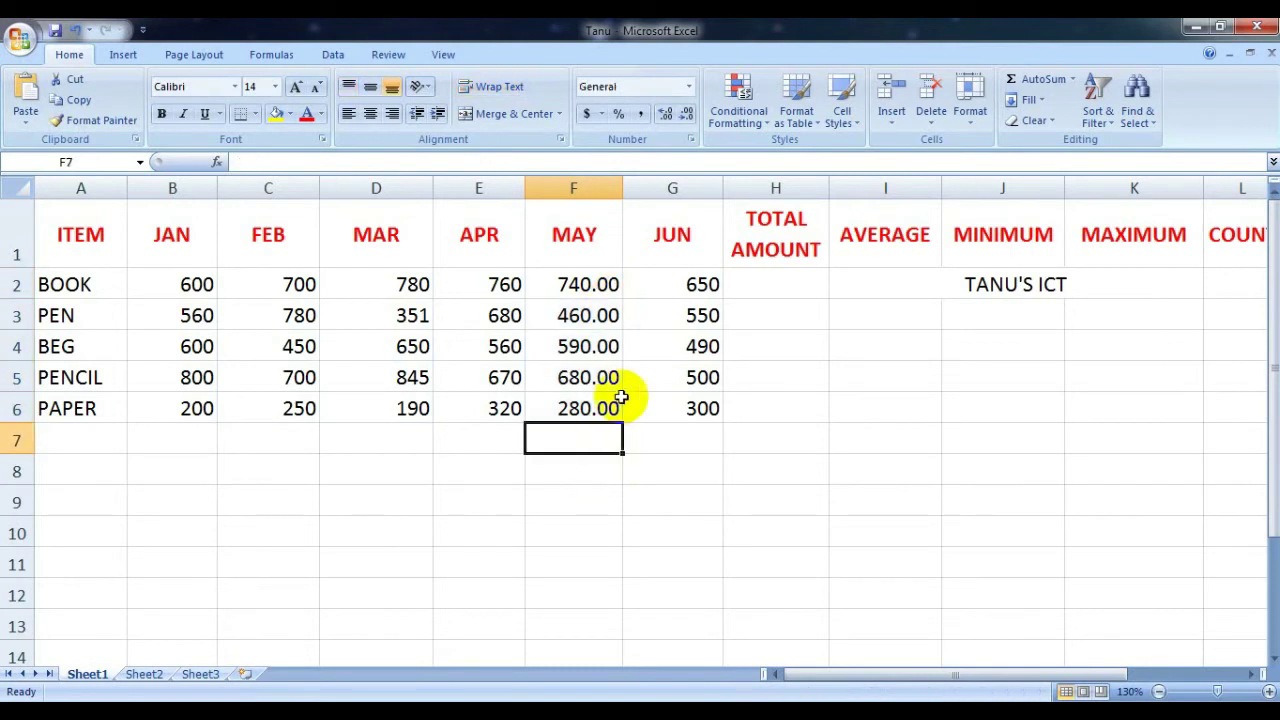
left_click(612, 286)
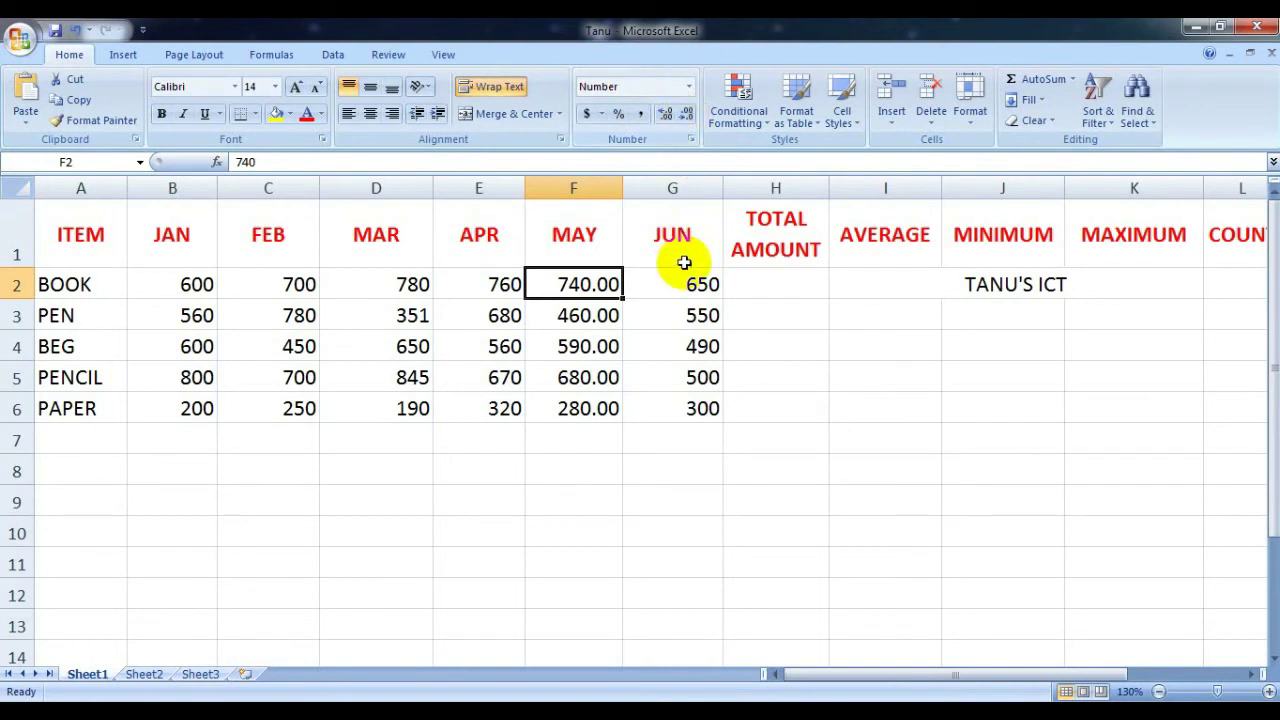
left_click(689, 87)
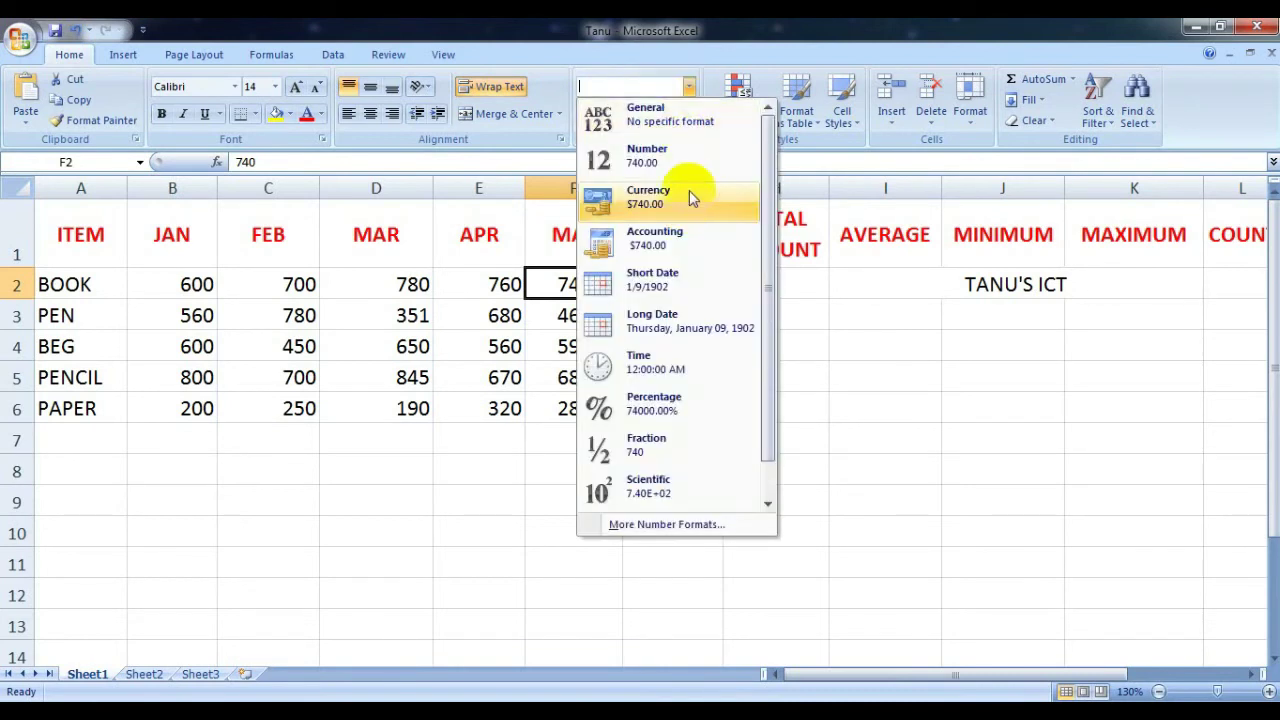
left_click(655, 155)
key("Right")
key("Right")
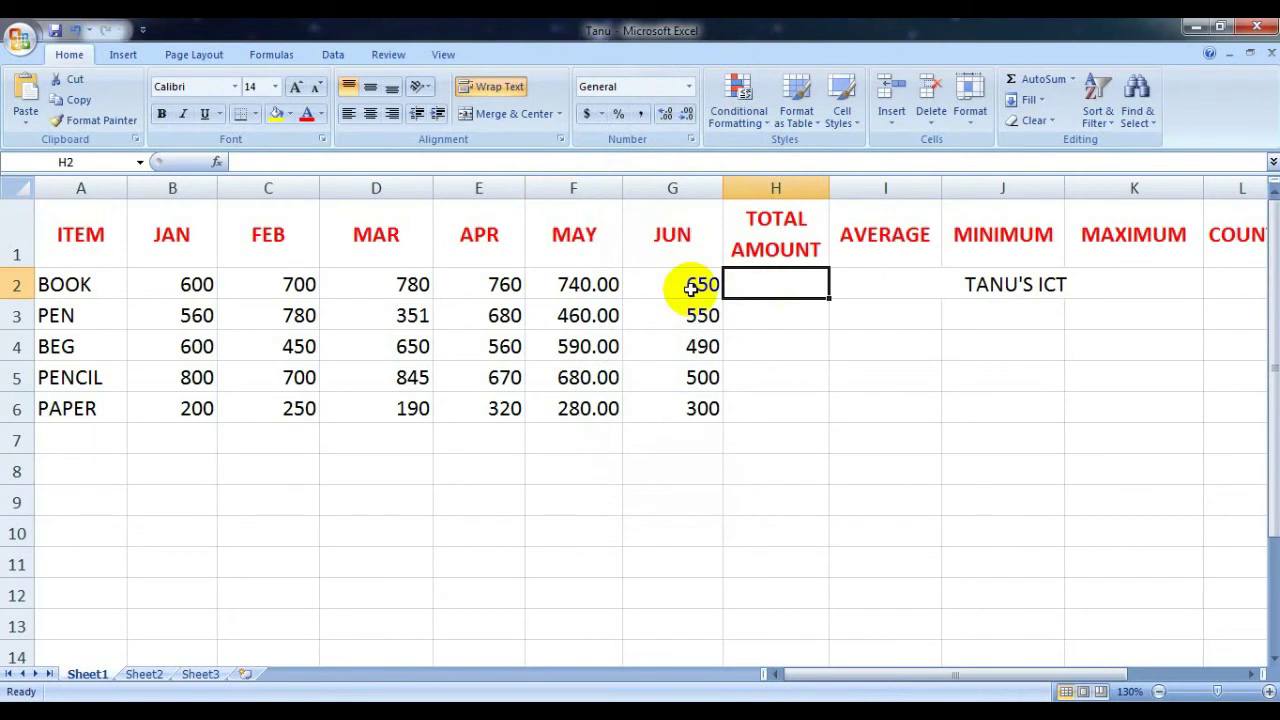
Format the JUN values in G2:G6 as Currency and change them to the Euro (€ 123) accounting format
left_click_drag(697, 284, 686, 407)
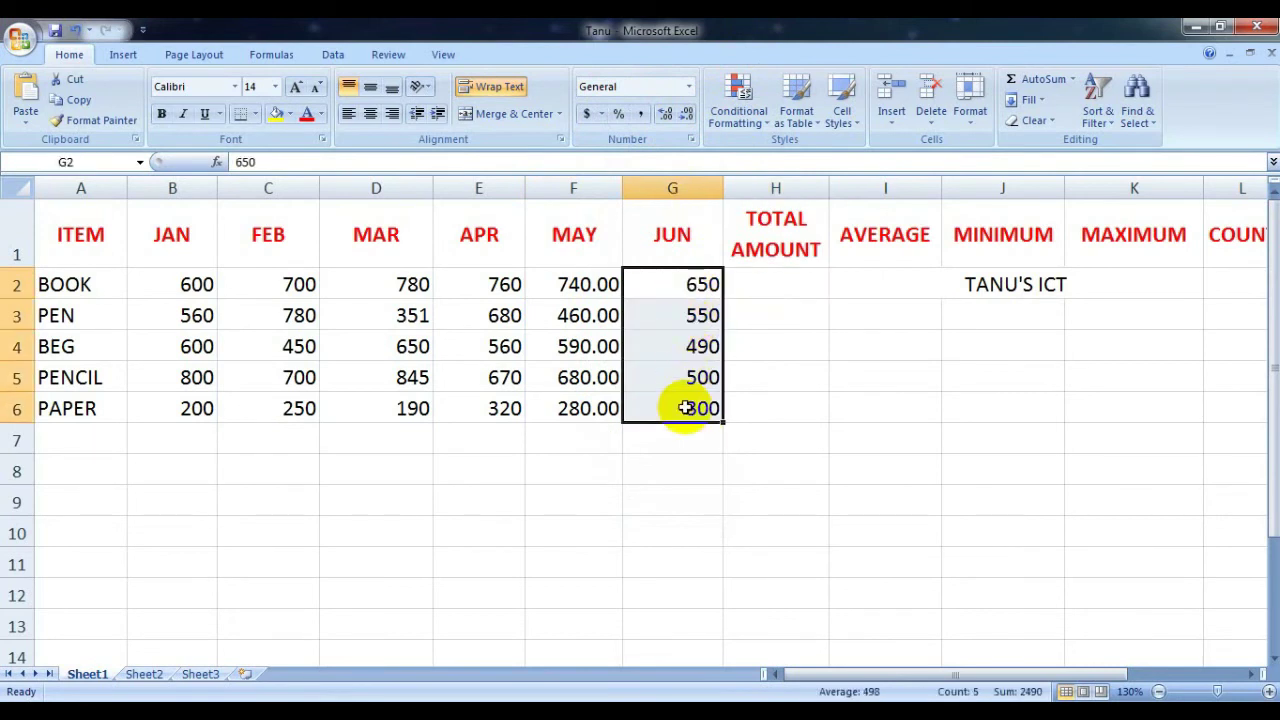
left_click(690, 88)
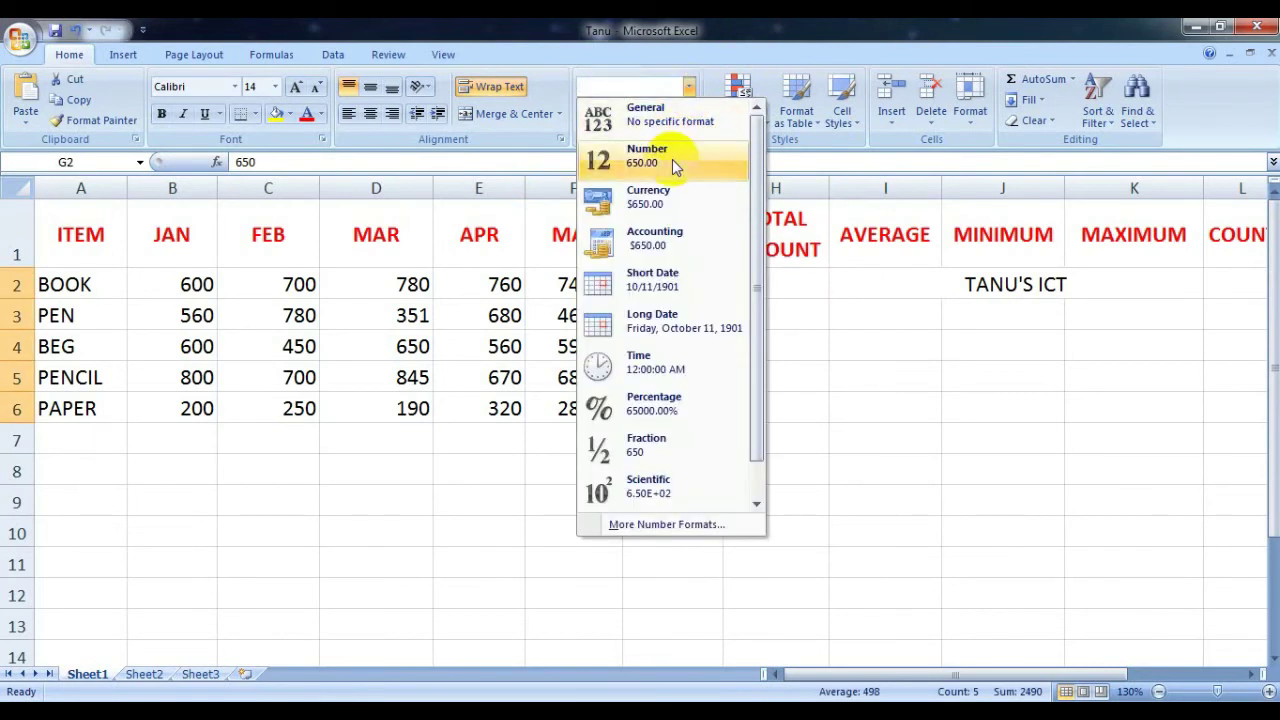
left_click(666, 206)
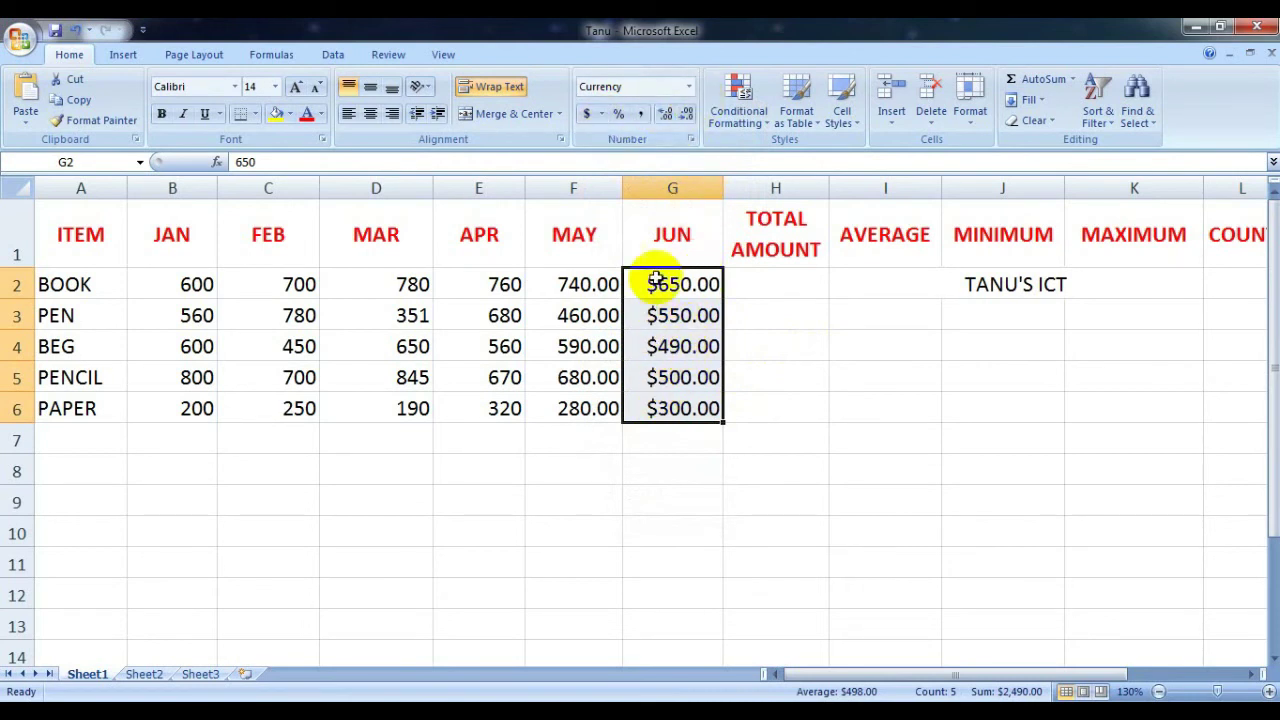
left_click(601, 116)
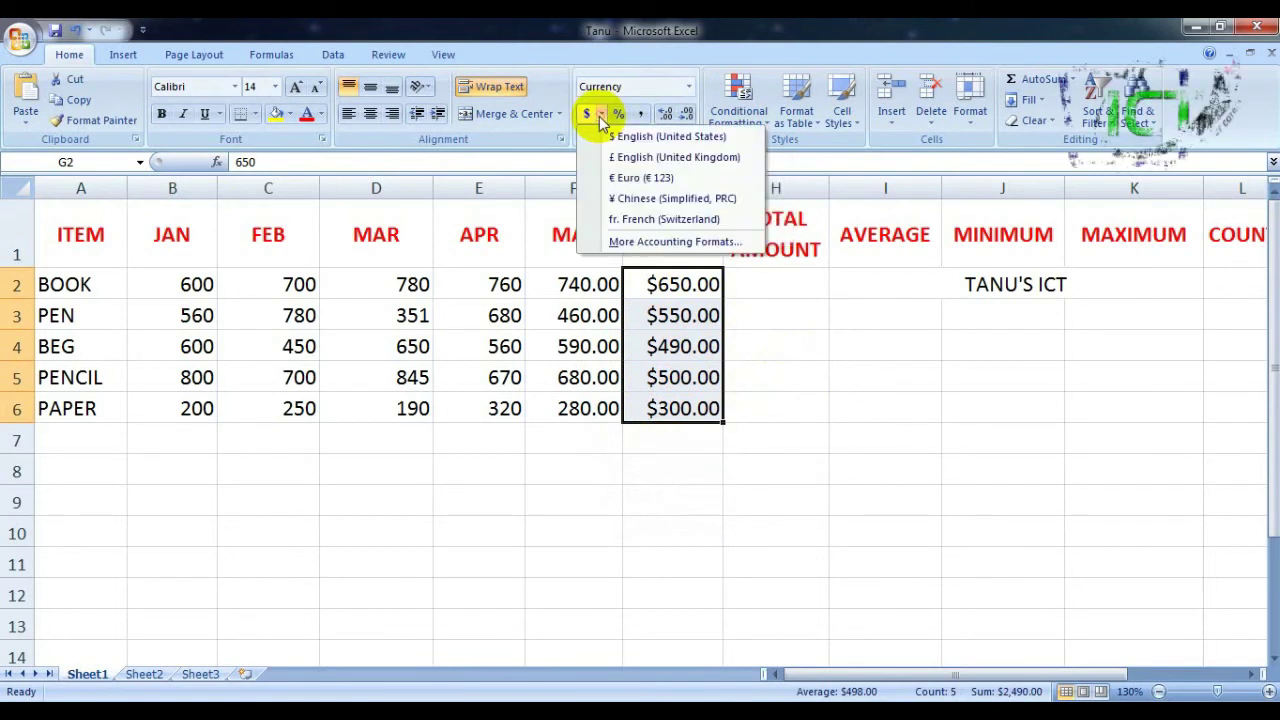
left_click(660, 180)
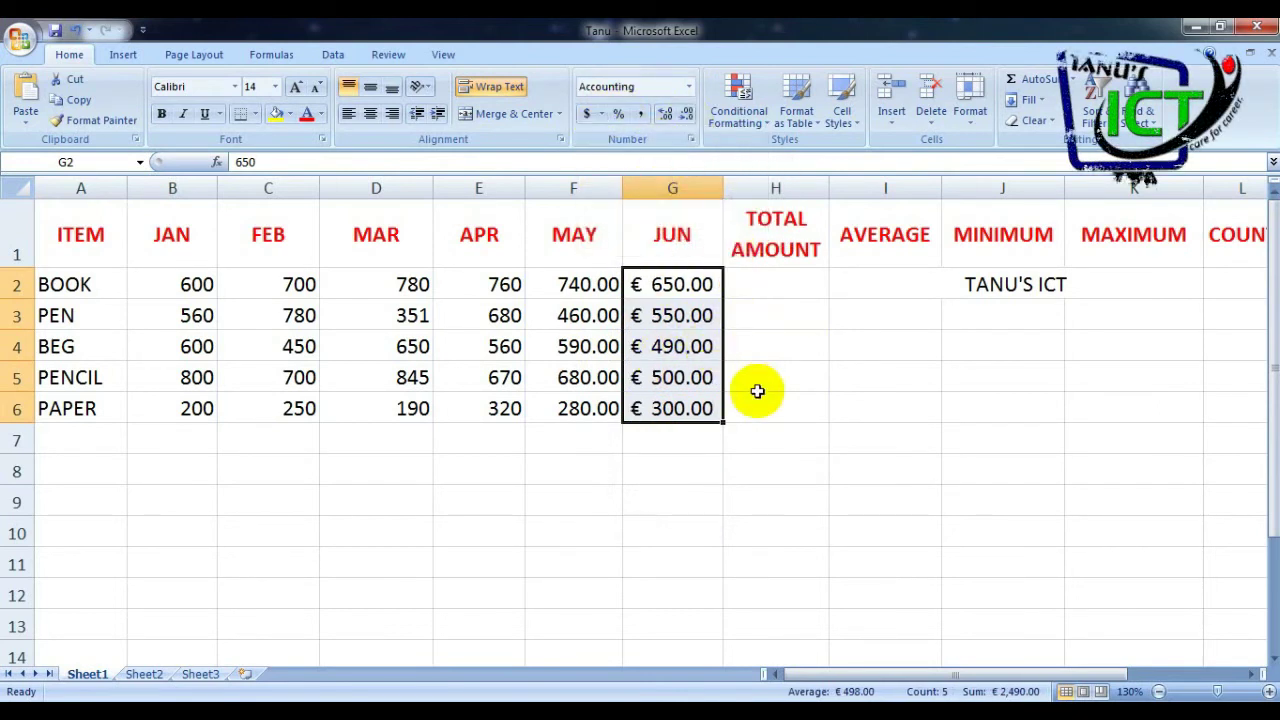
left_click(698, 466)
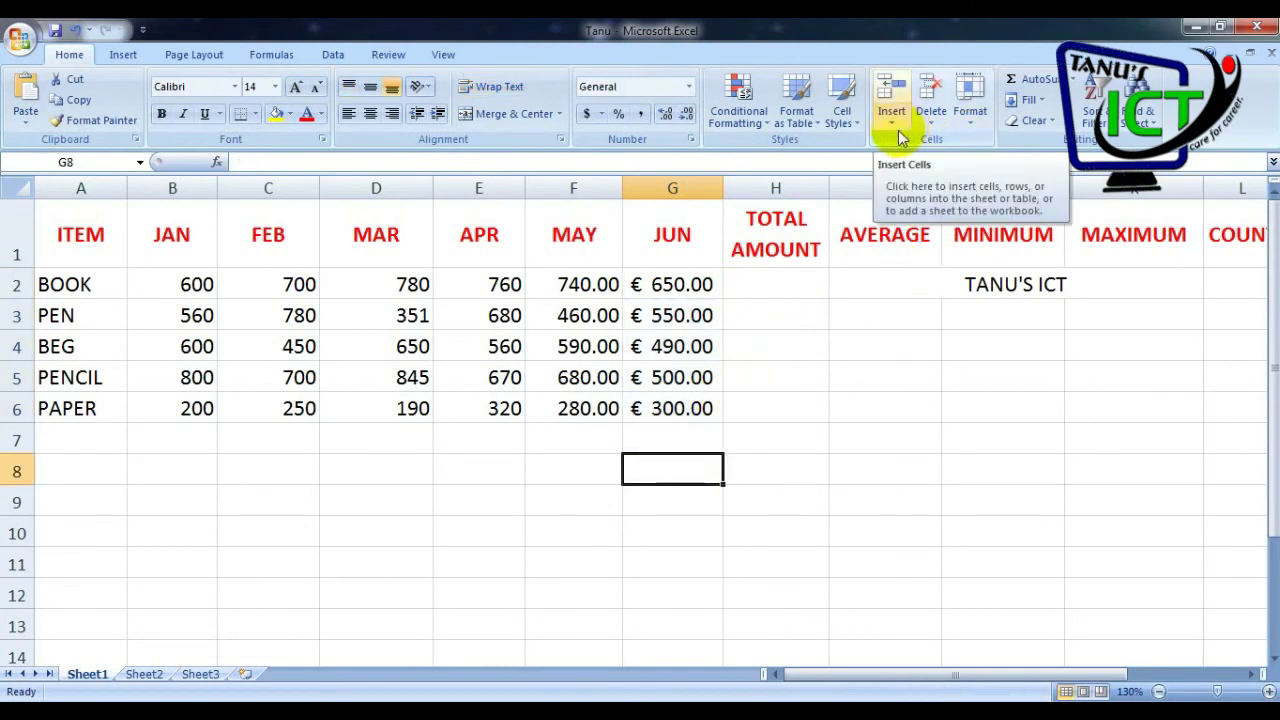
left_click(900, 138)
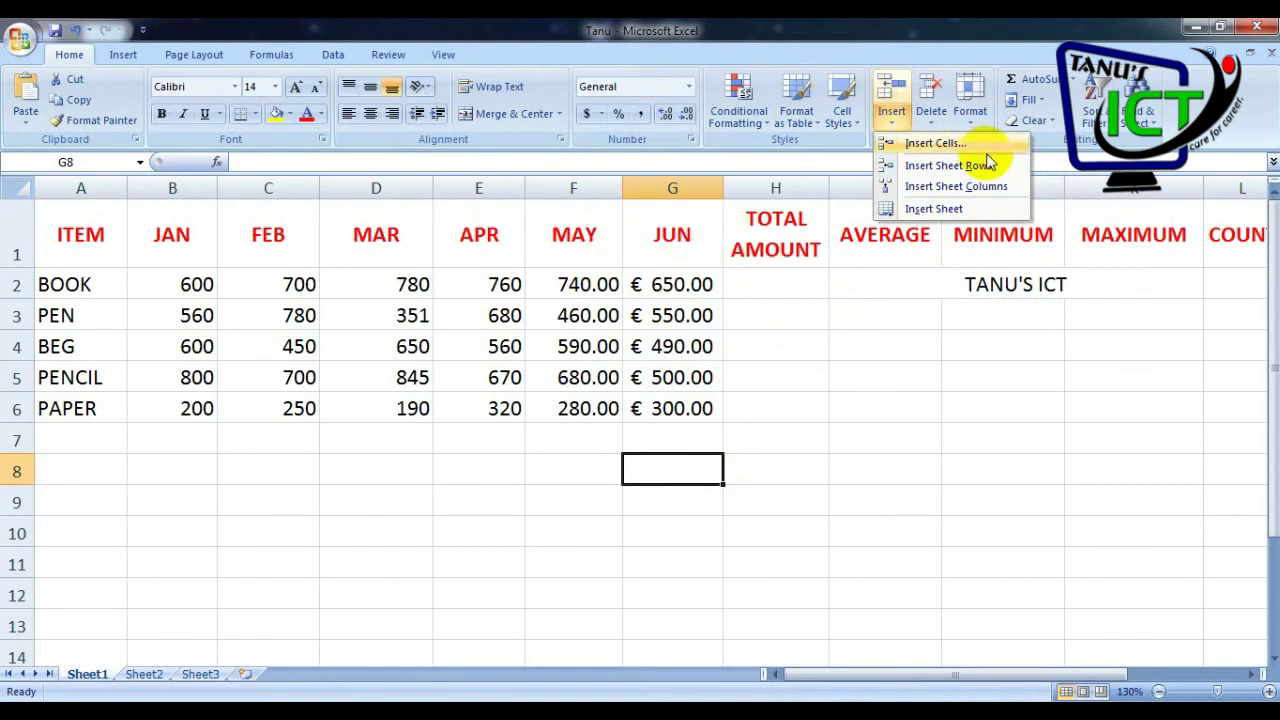
left_click(797, 37)
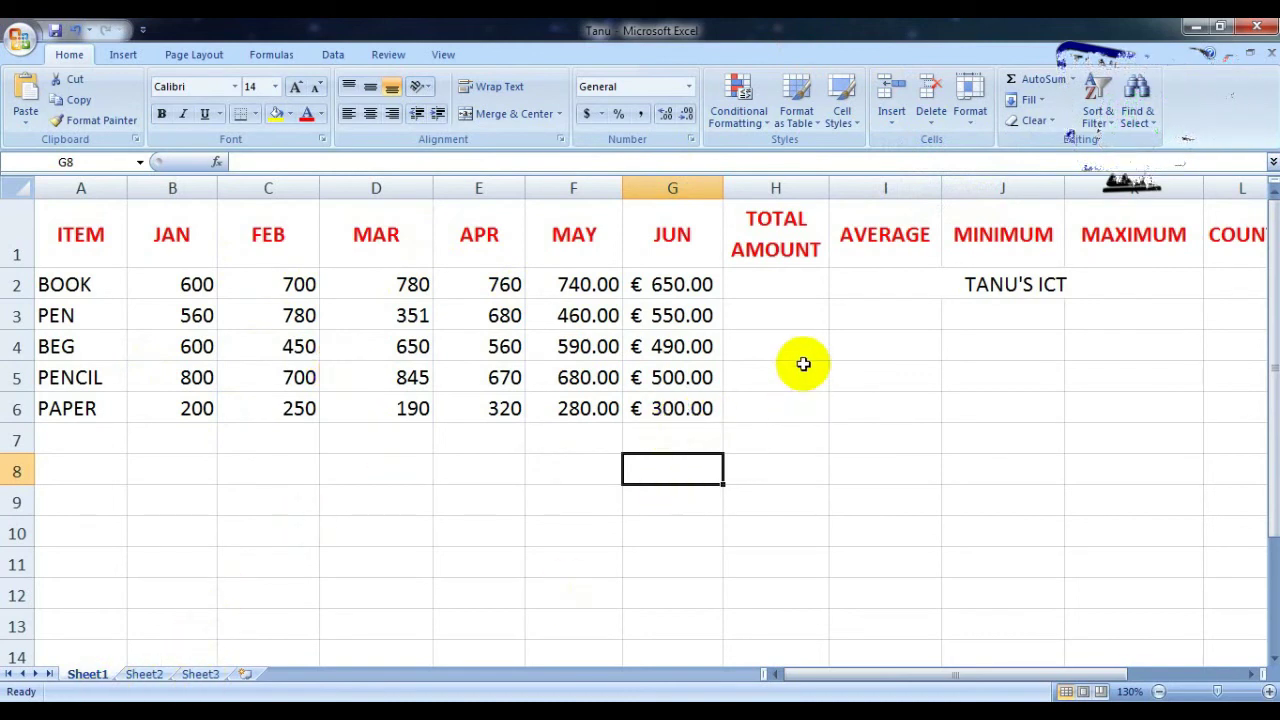
left_click(520, 478)
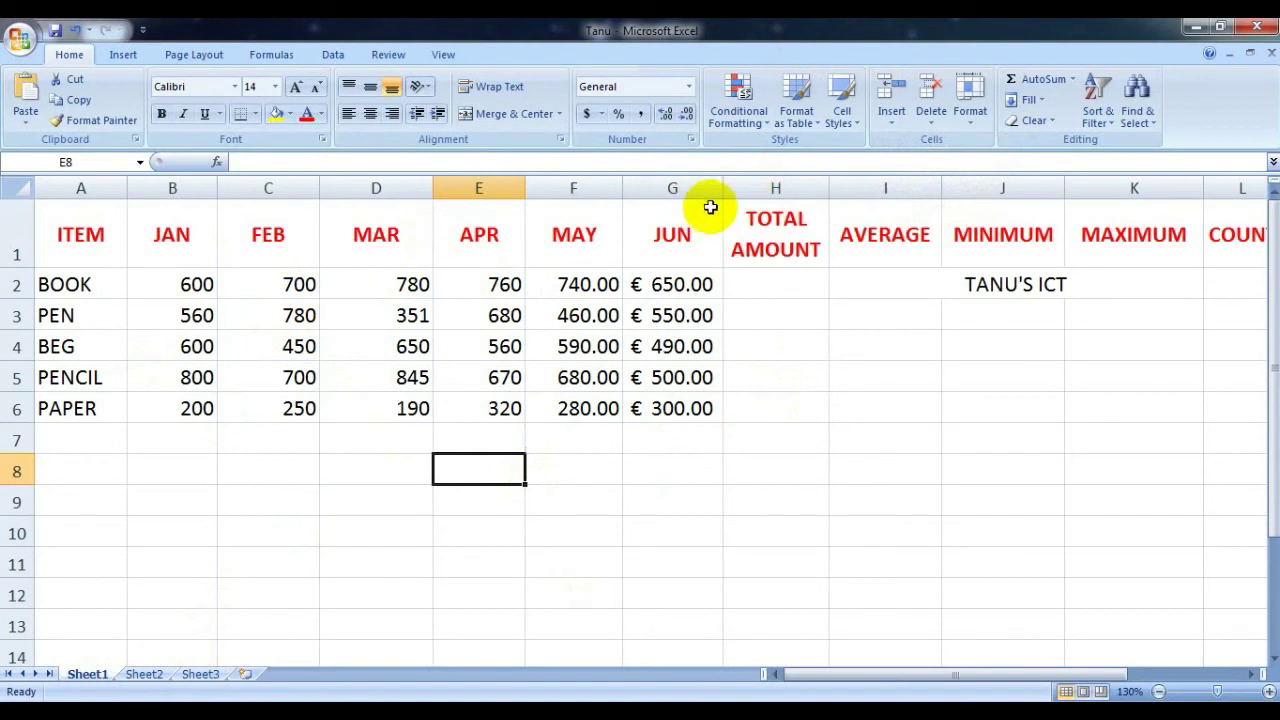
Insert a blank sheet column at H, between the JUN and TOTAL AMOUNT columns
left_click(757, 184)
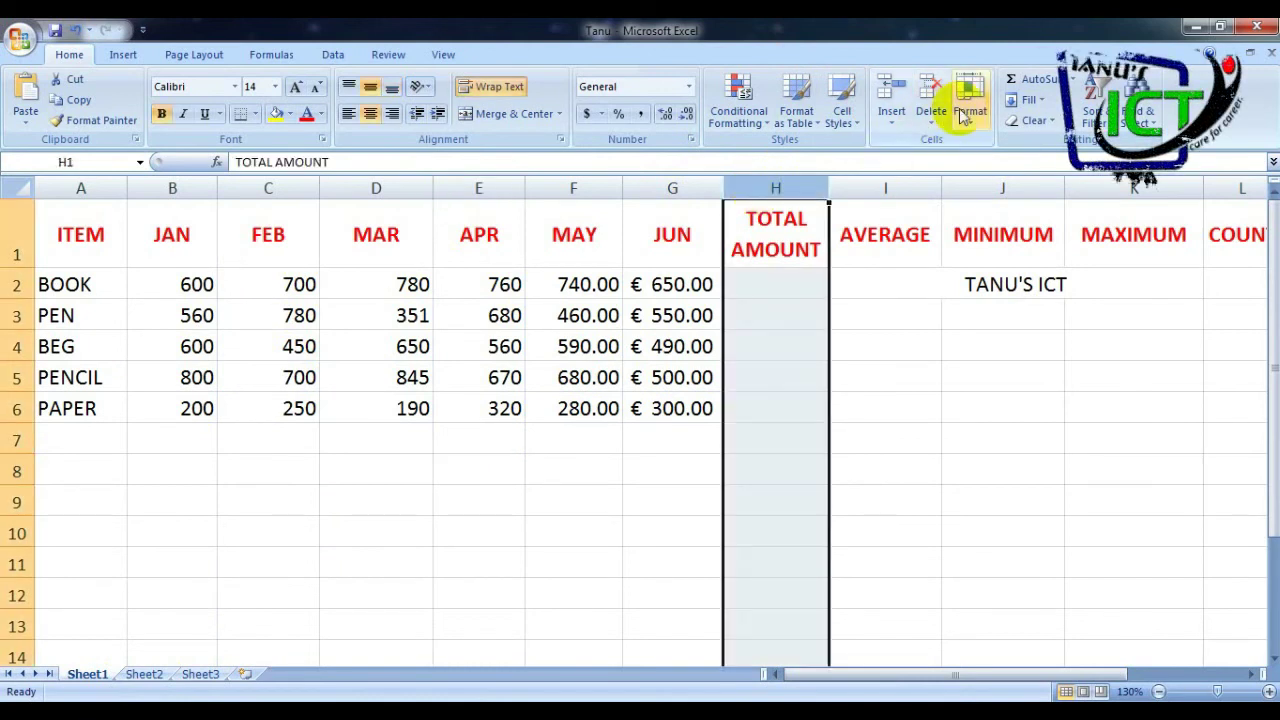
left_click(891, 118)
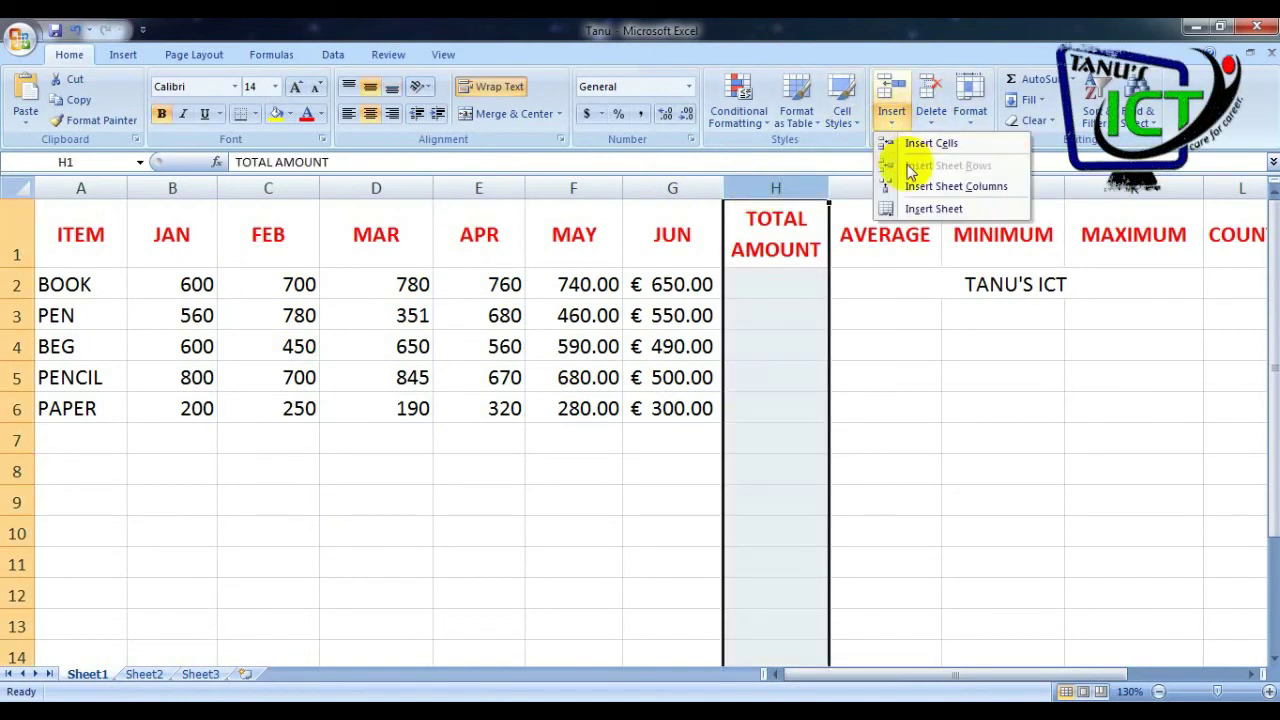
left_click(967, 195)
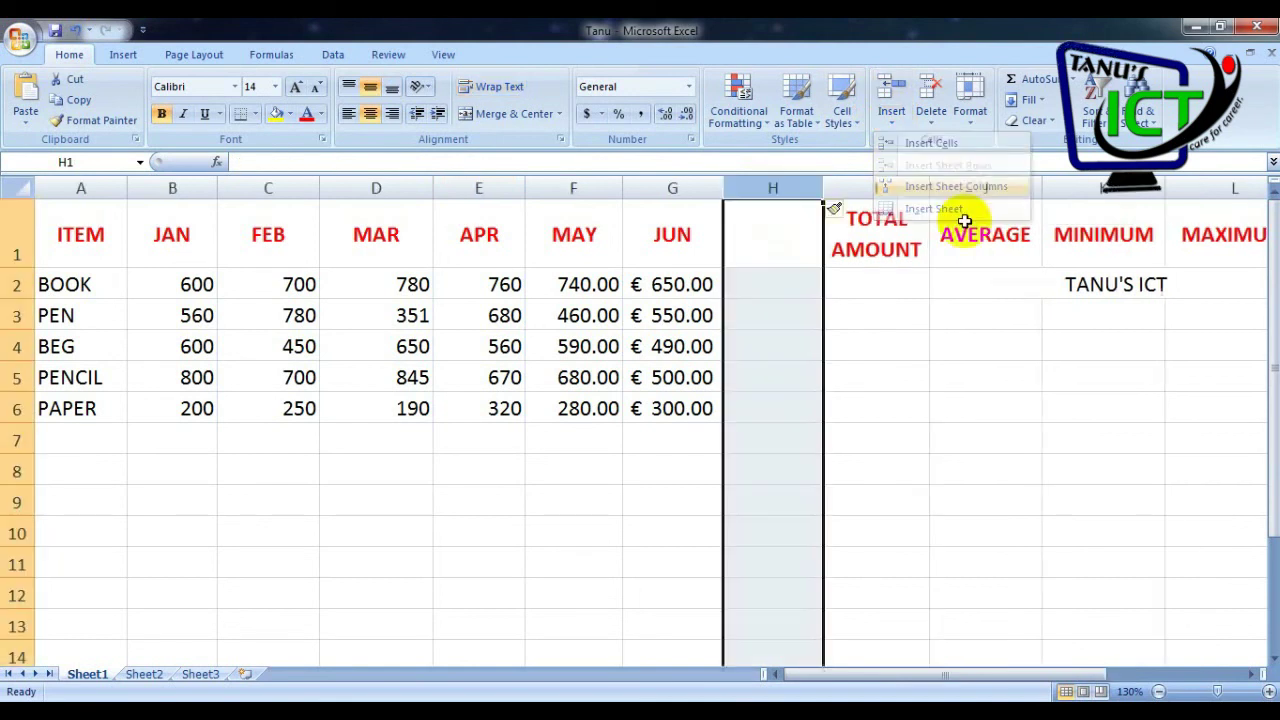
left_click(887, 376)
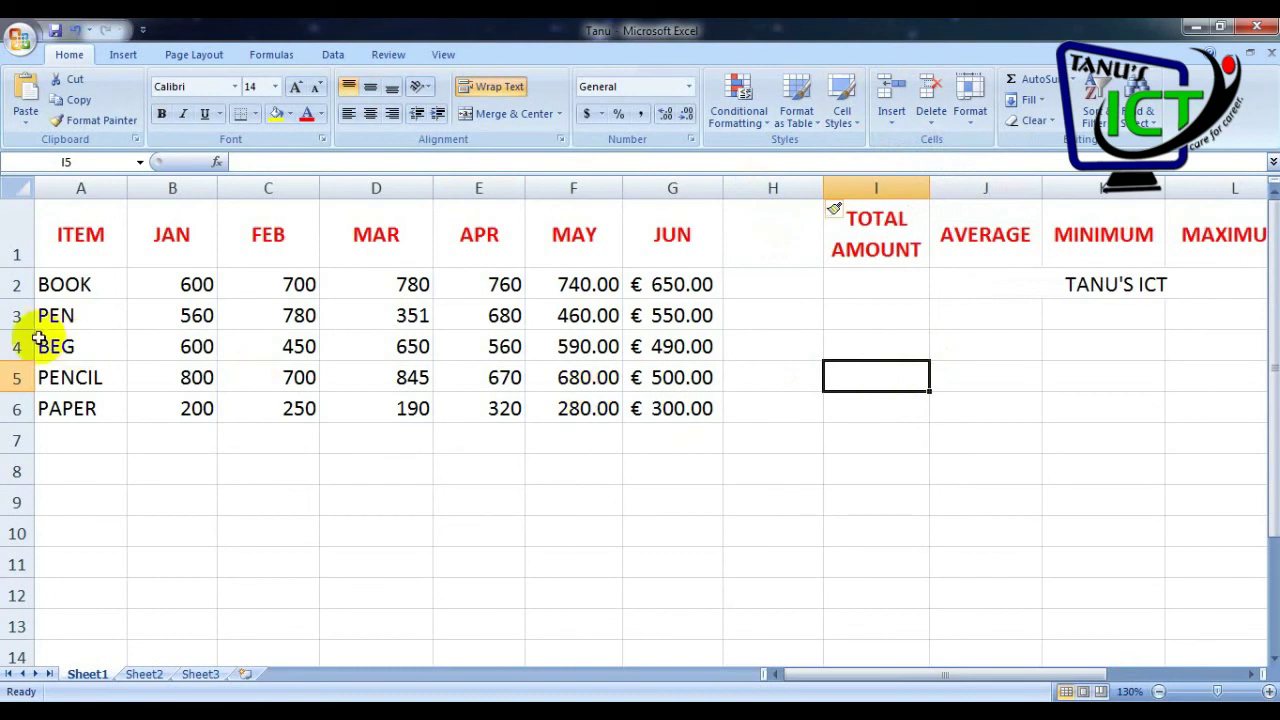
Insert a blank sheet row at row 3, between the BOOK and PEN rows
left_click(10, 316)
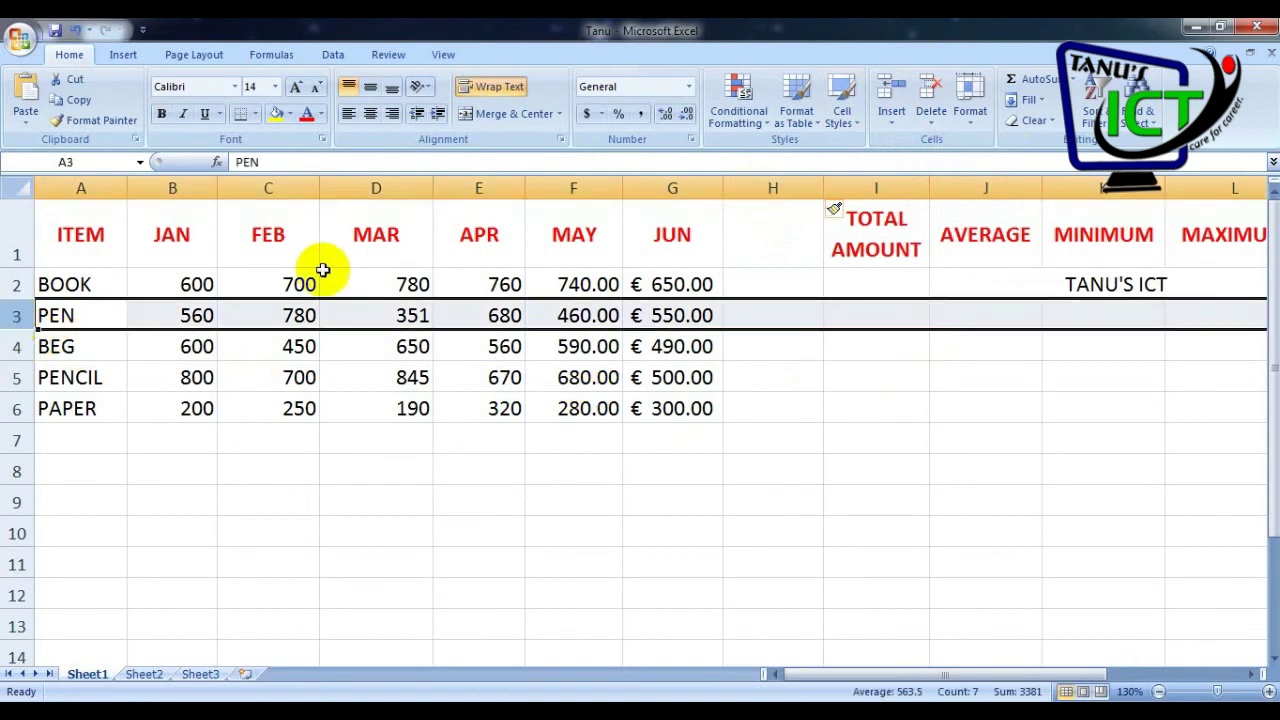
left_click(890, 128)
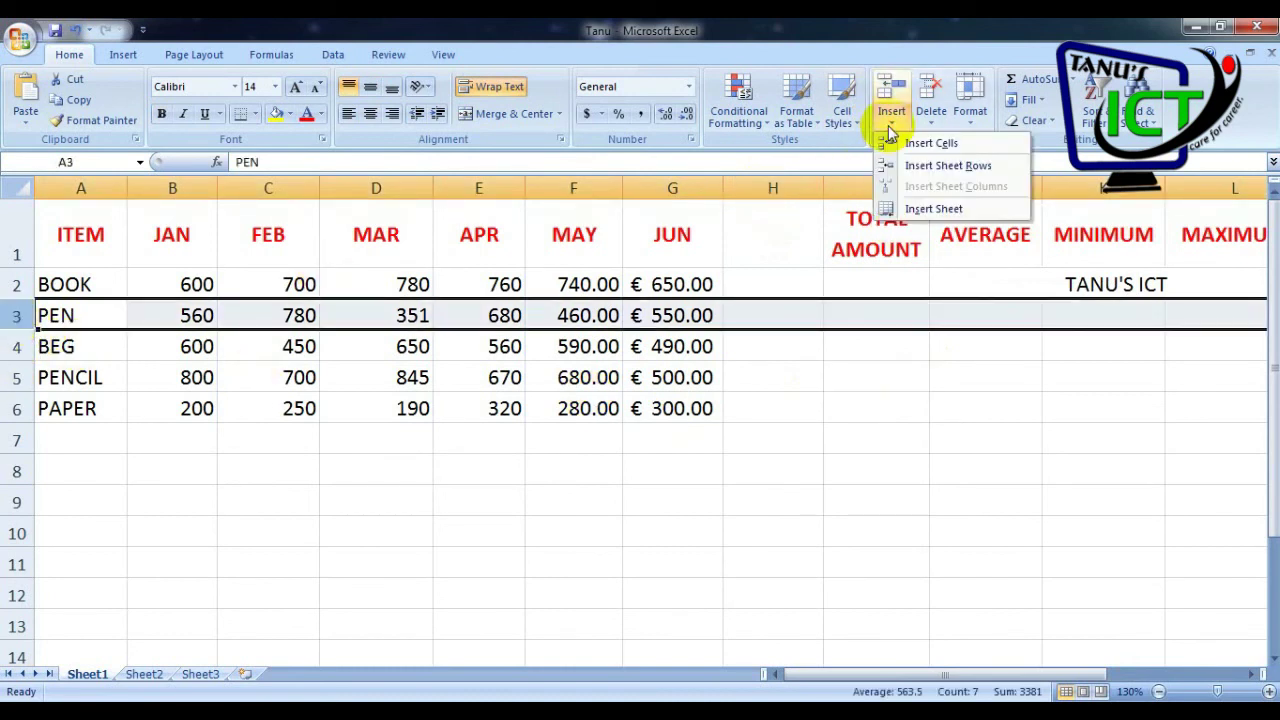
left_click(948, 166)
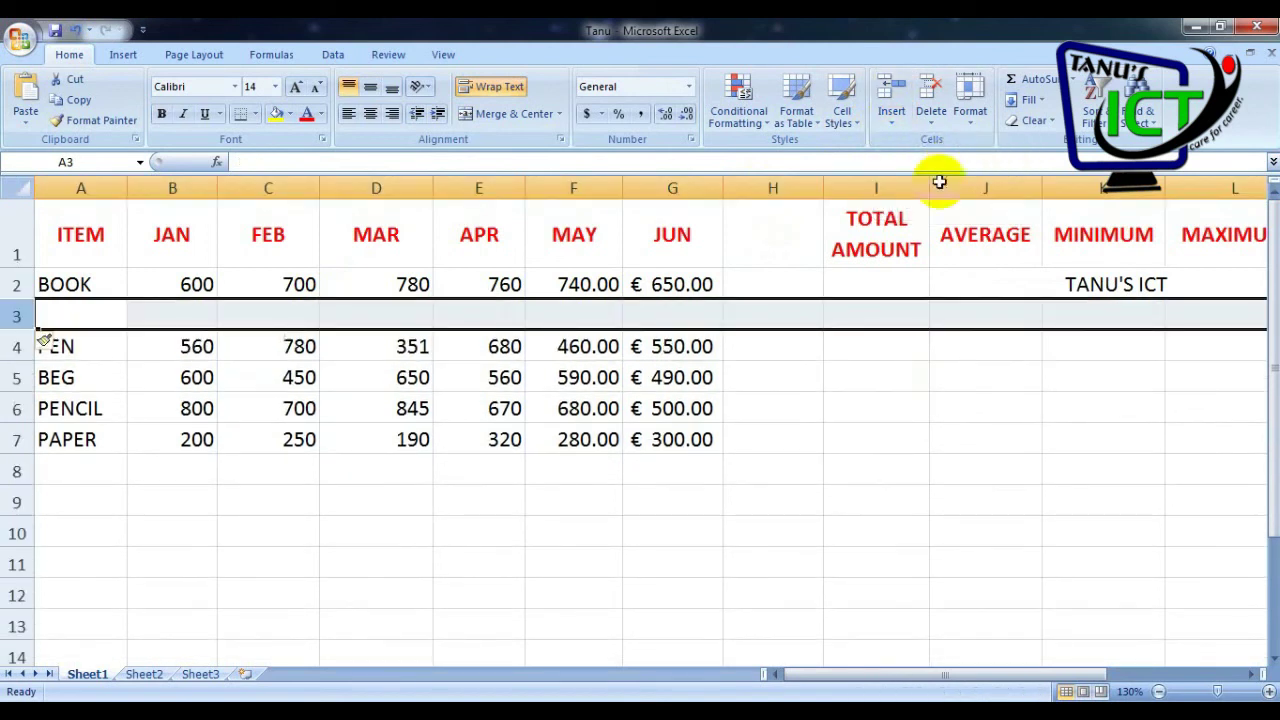
left_click(481, 536)
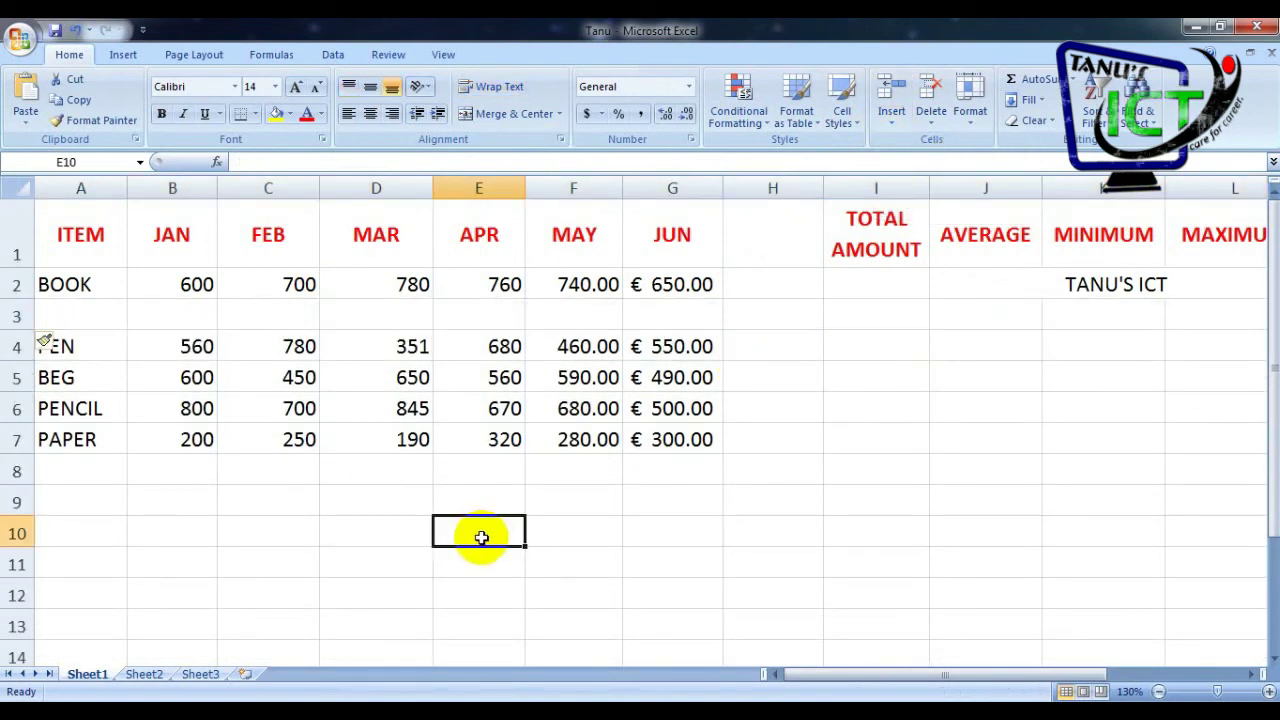
Insert a new worksheet before Sheet1 and return to the item table on Sheet1
left_click(889, 127)
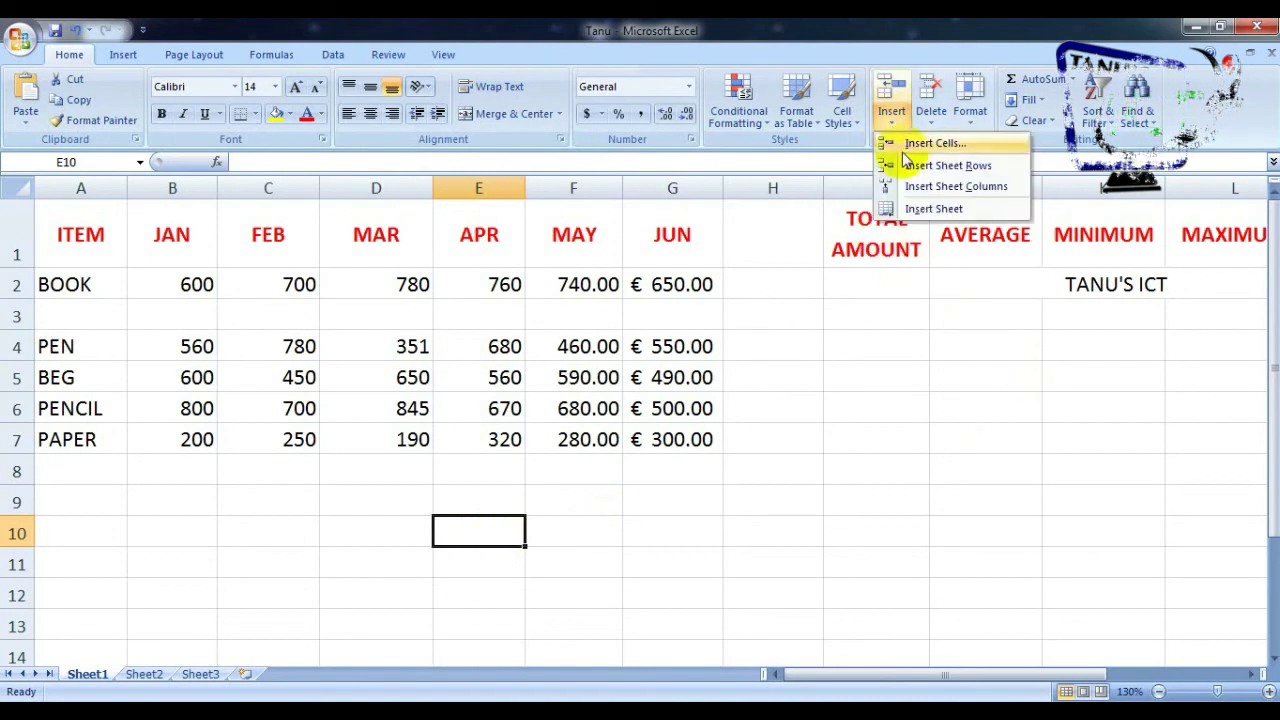
left_click(933, 209)
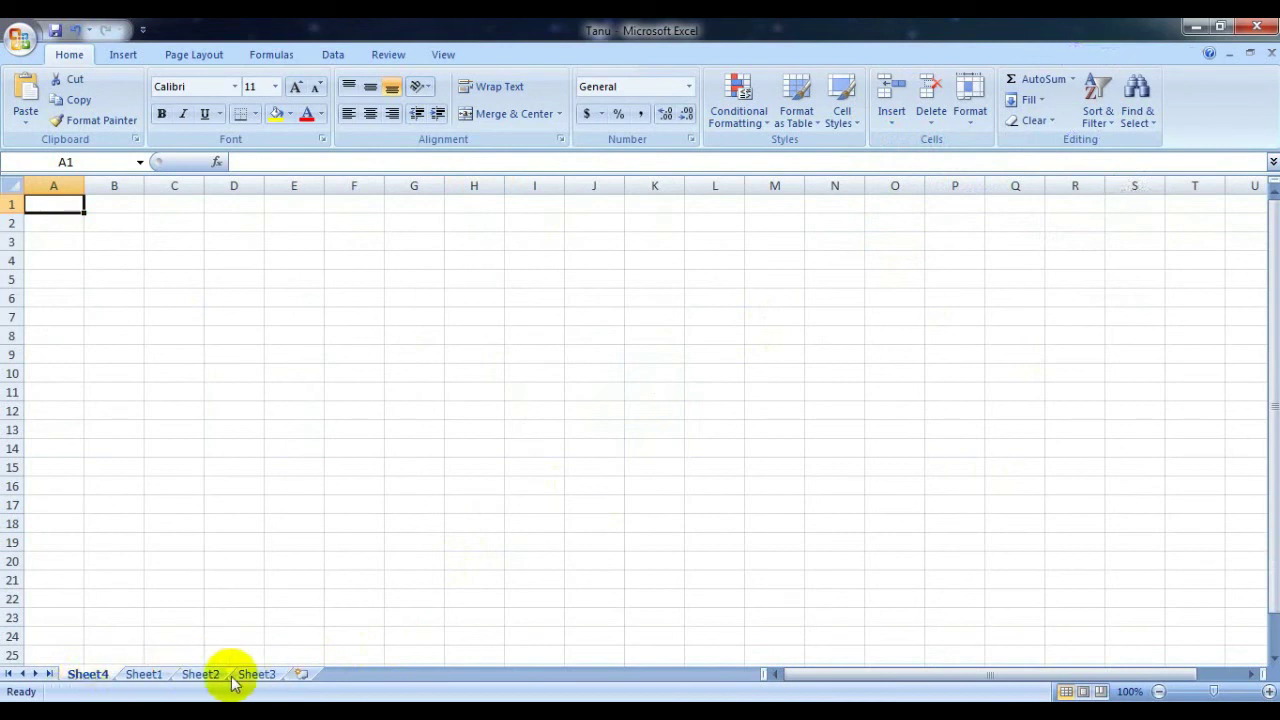
left_click(140, 676)
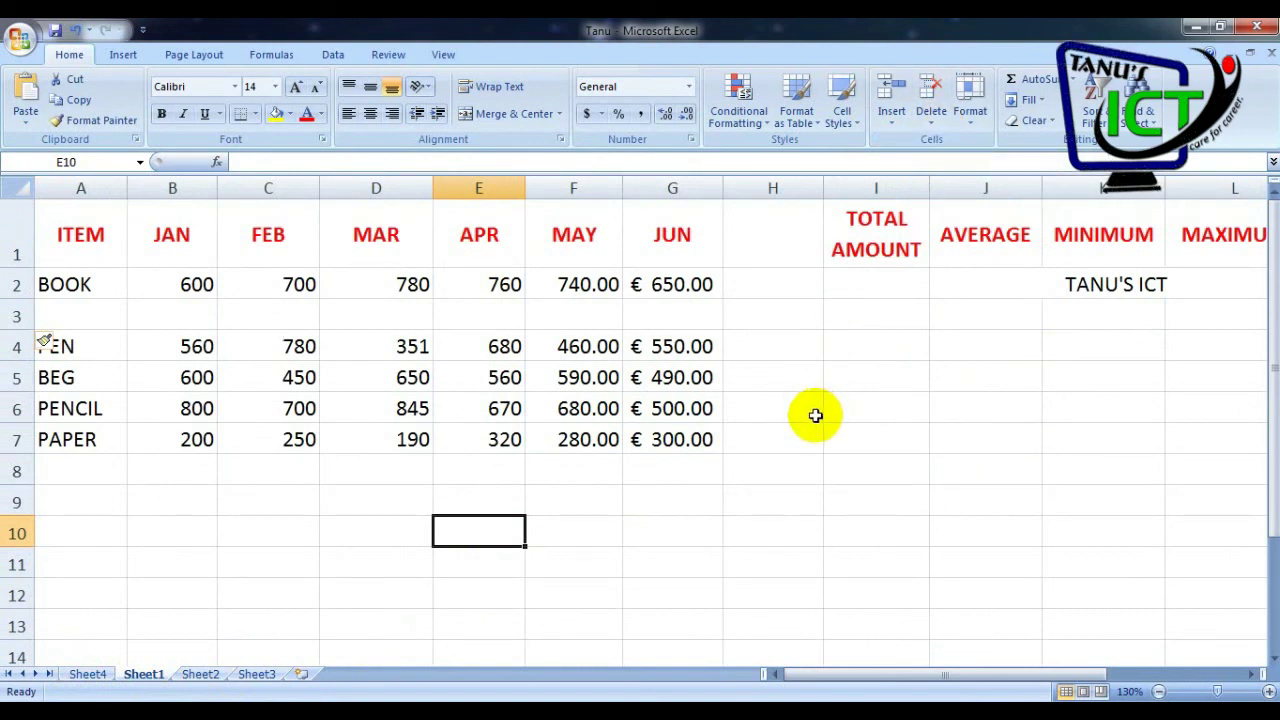
Delete the blank sheet column H between the JUN and TOTAL AMOUNT columns
left_click(800, 187)
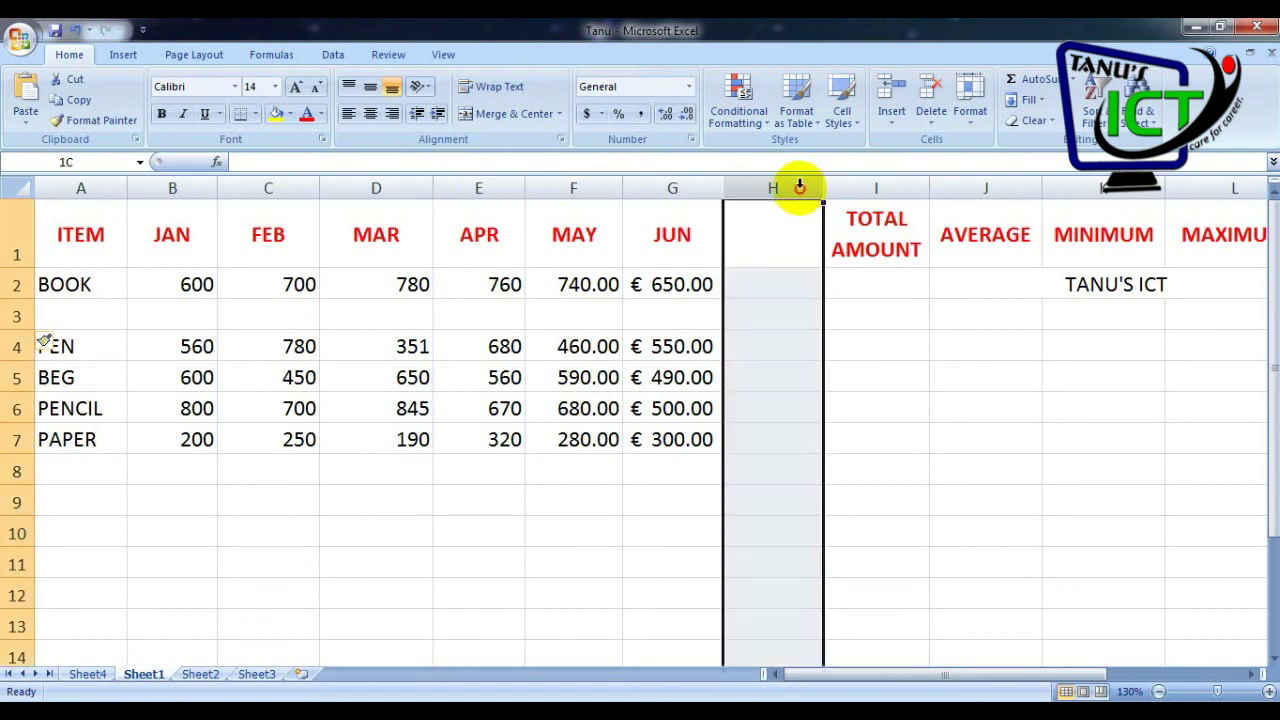
left_click(930, 126)
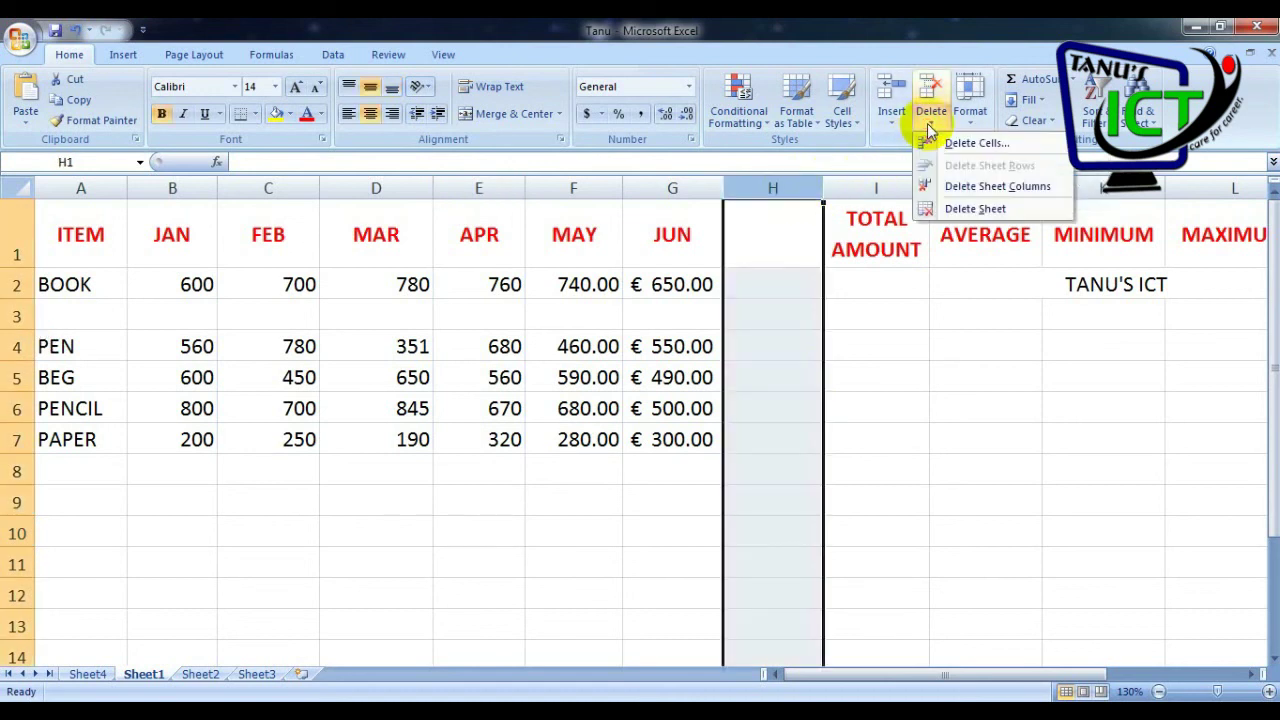
left_click(1030, 188)
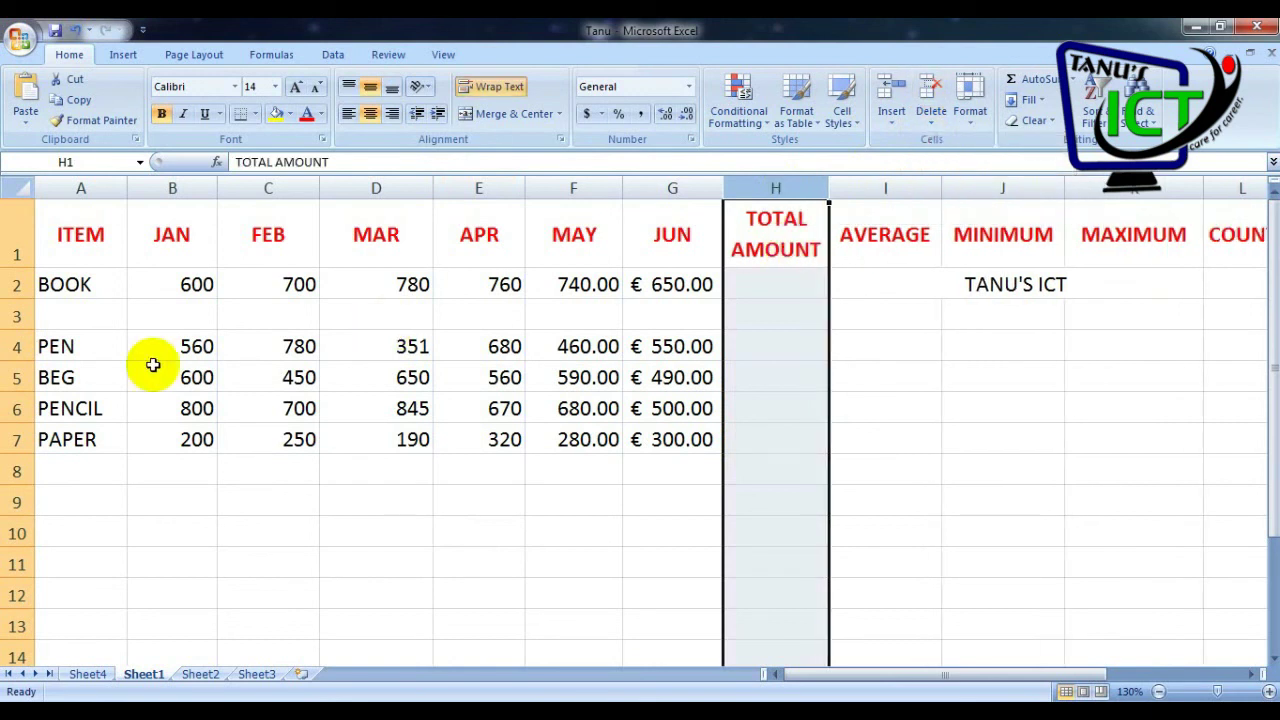
Delete the blank sheet row 3 between the BOOK and PEN rows
left_click(17, 317)
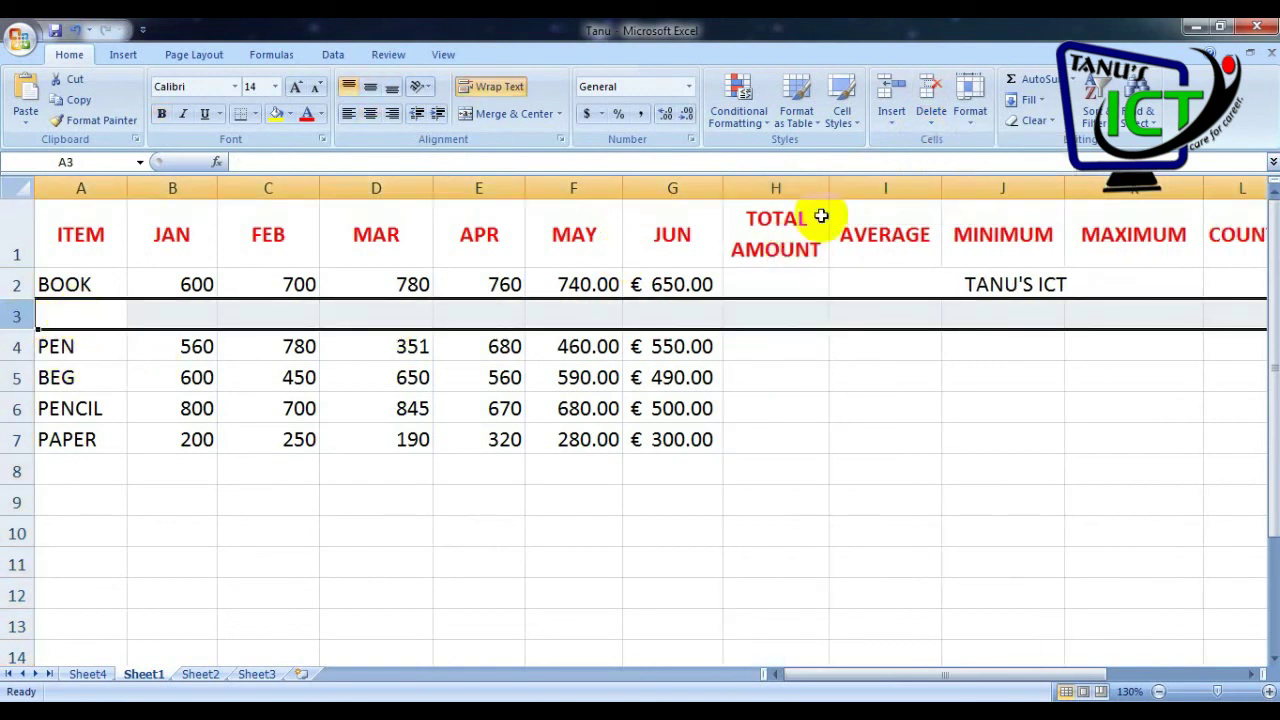
left_click(932, 128)
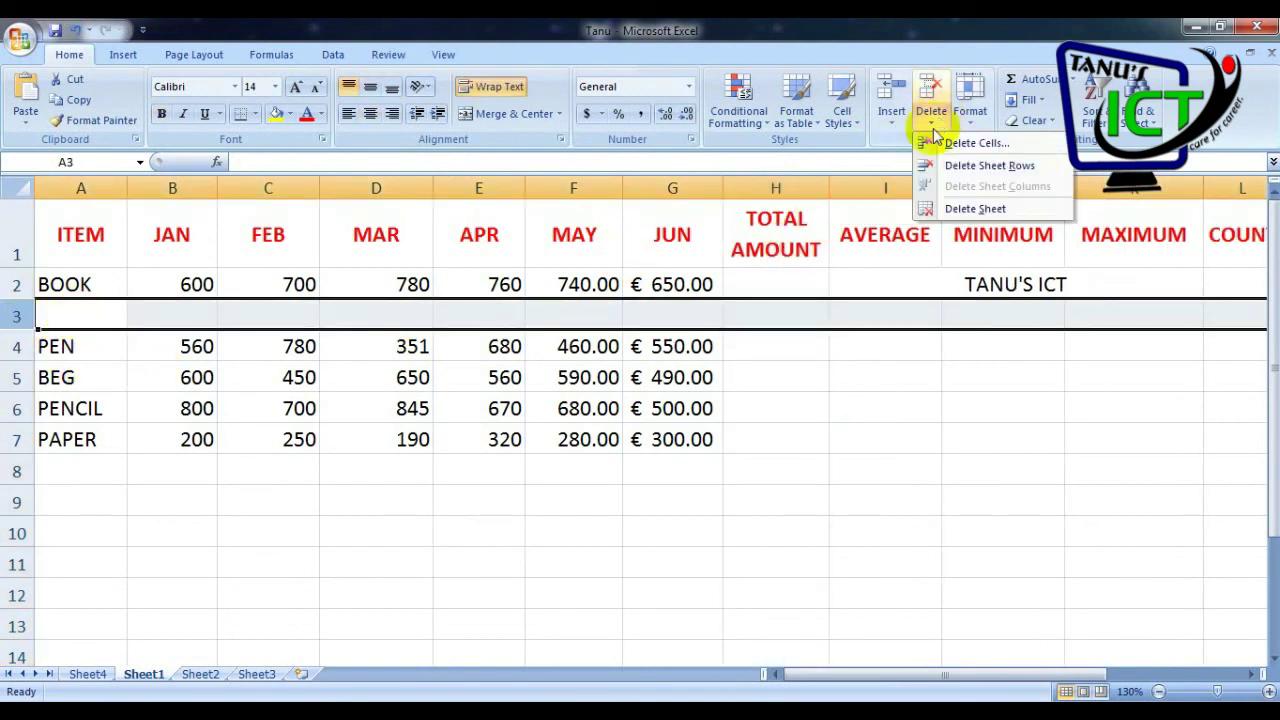
left_click(980, 166)
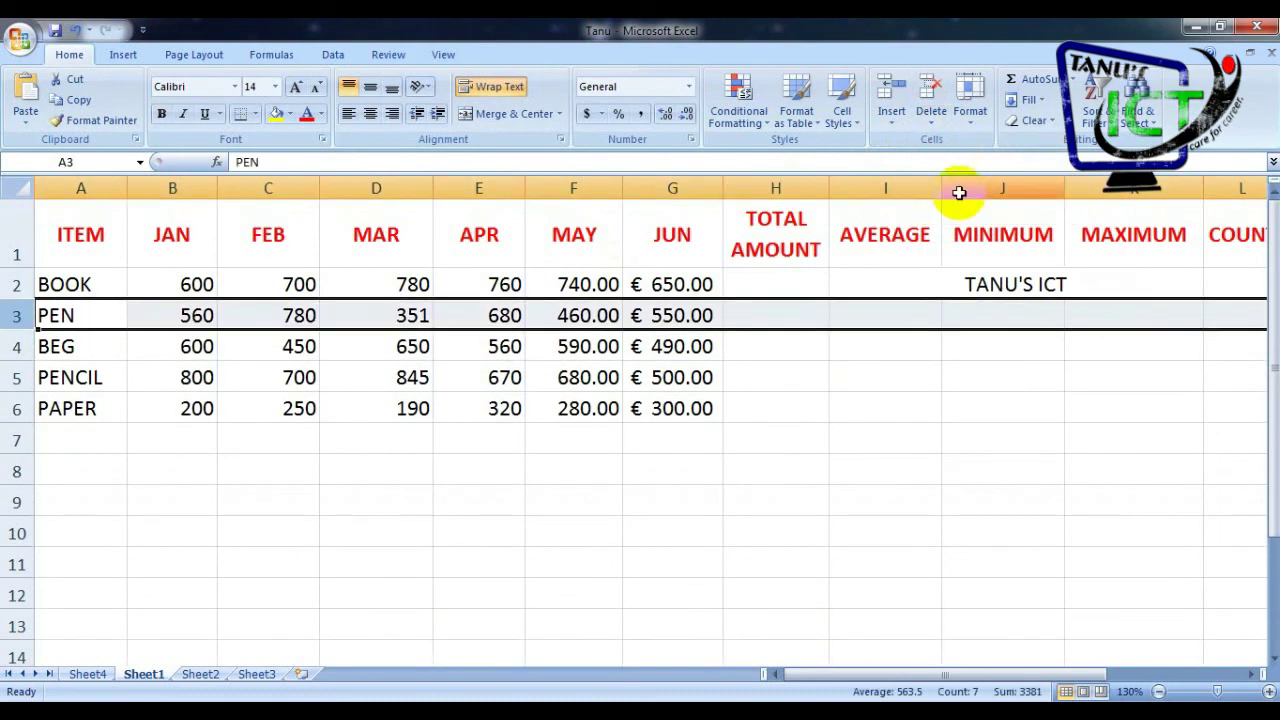
left_click(815, 496)
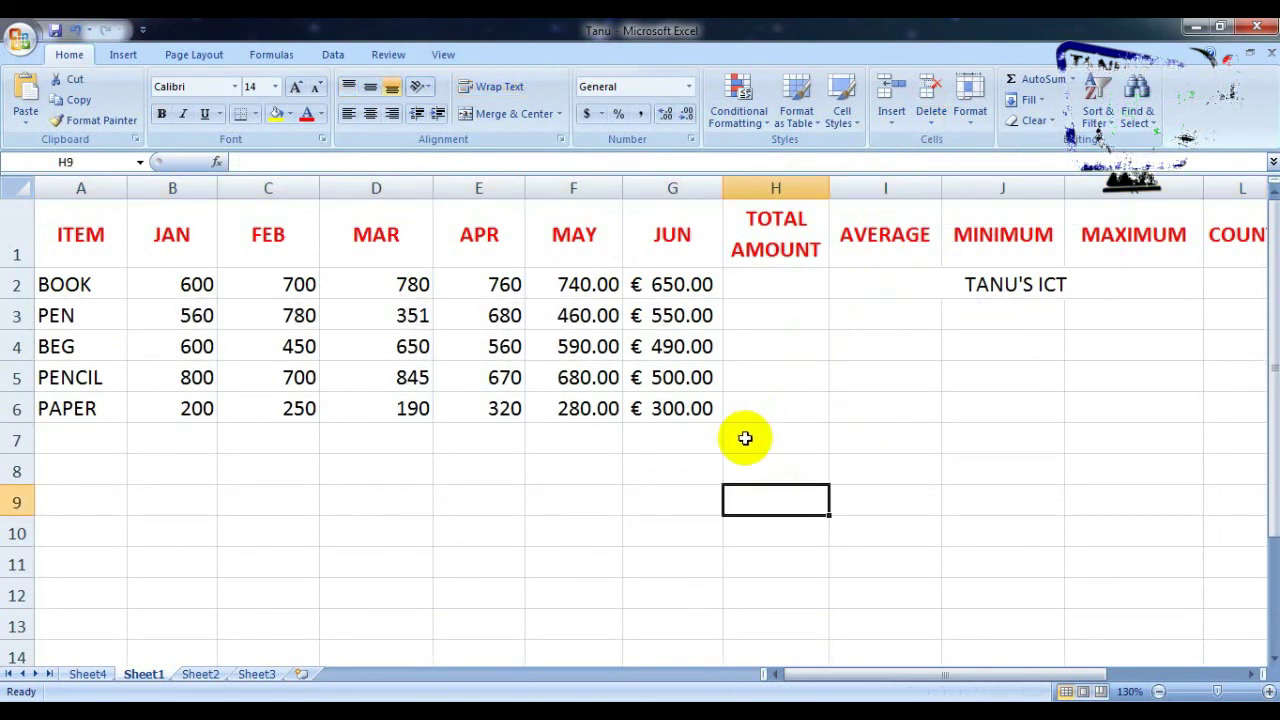